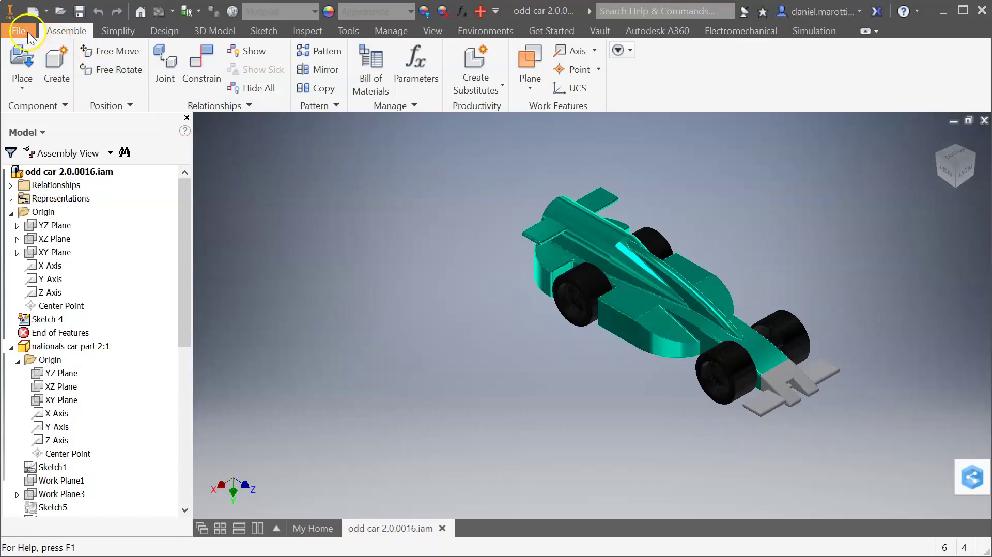
Create a new part from the metric Standard (mm).ipt template
{"action": "left_click", "coordinate": [27, 32]}
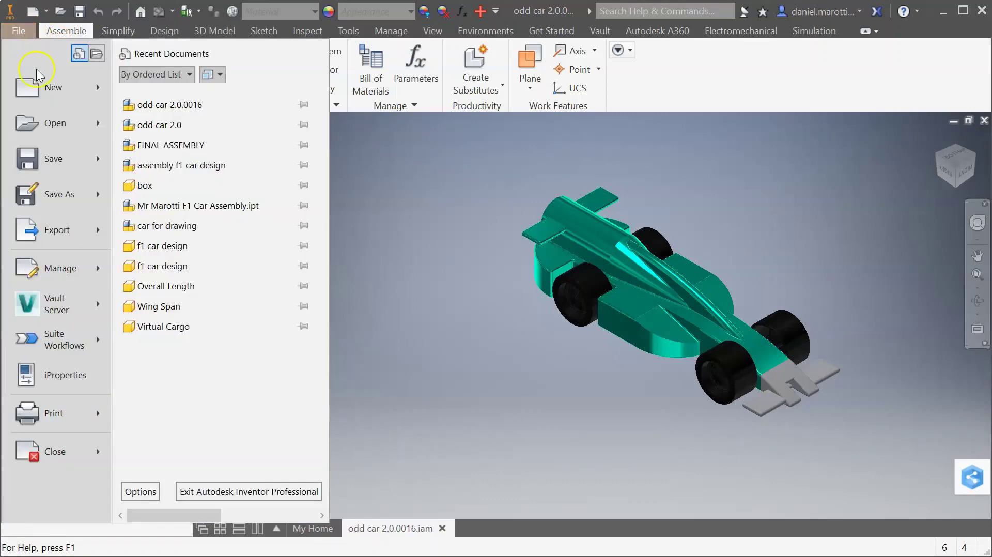
{"action": "left_click", "coordinate": [39, 87]}
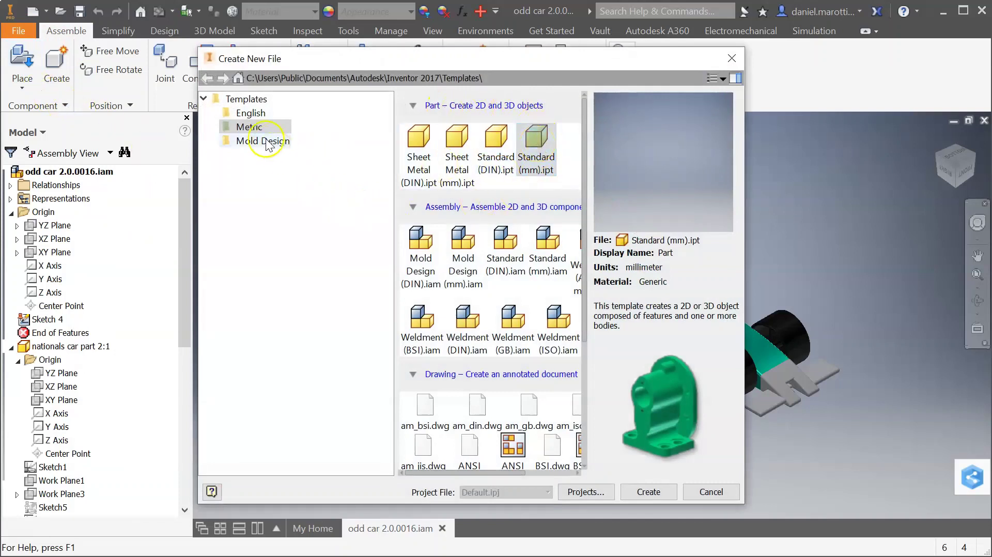
{"action": "left_click", "coordinate": [230, 129]}
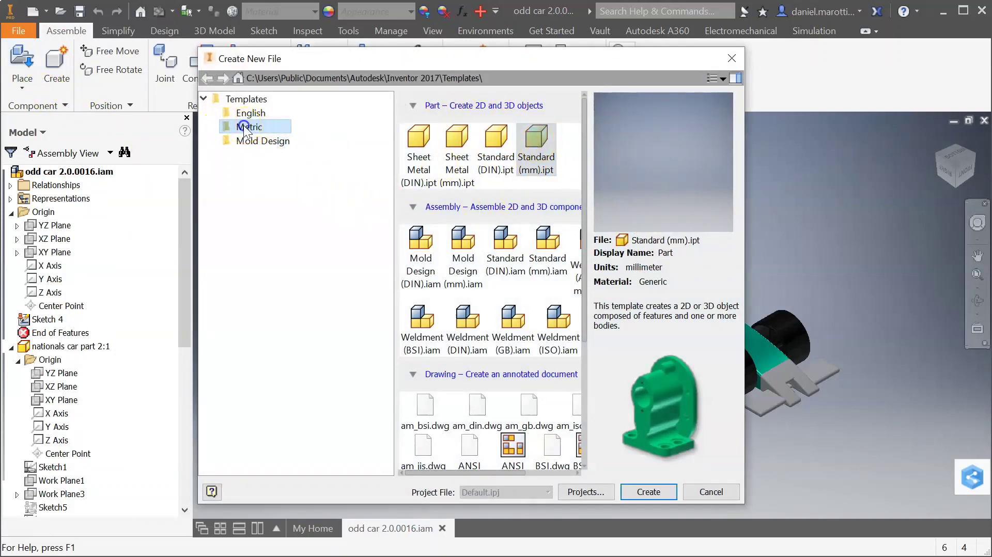
{"action": "left_click", "coordinate": [548, 161]}
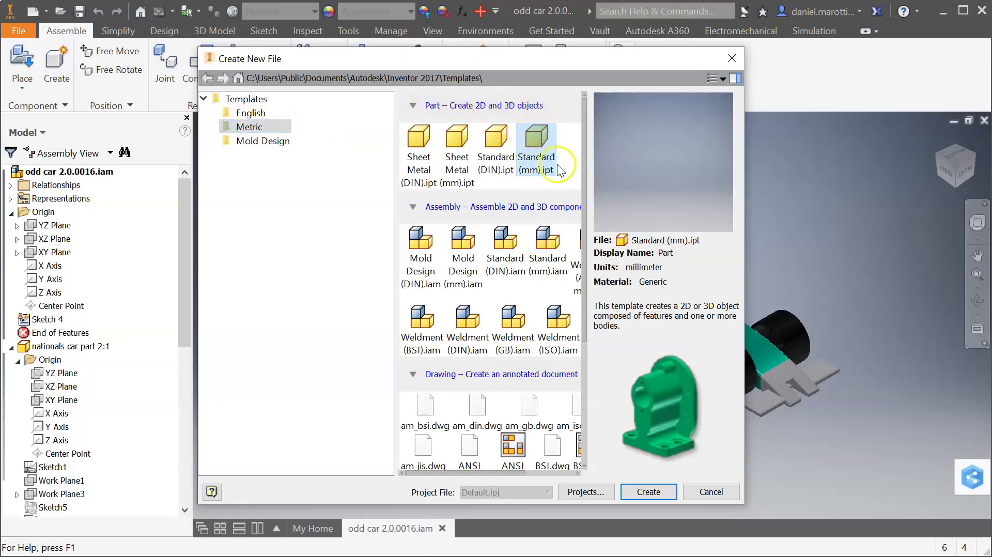
{"action": "left_click", "coordinate": [647, 490]}
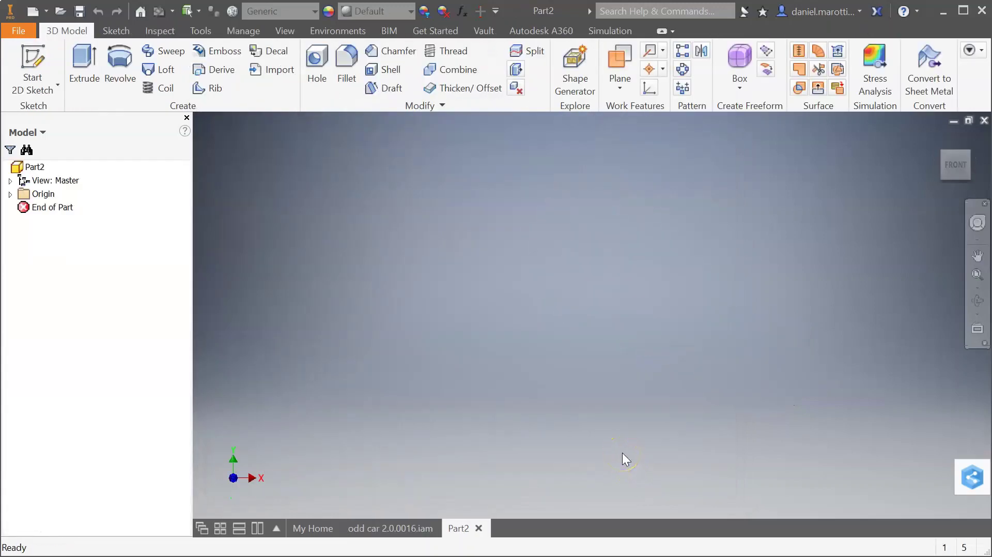
Sketch a 100 mm by 100 mm square on the XY plane with one corner at the origin, and finish the sketch
{"action": "left_click", "coordinate": [32, 55]}
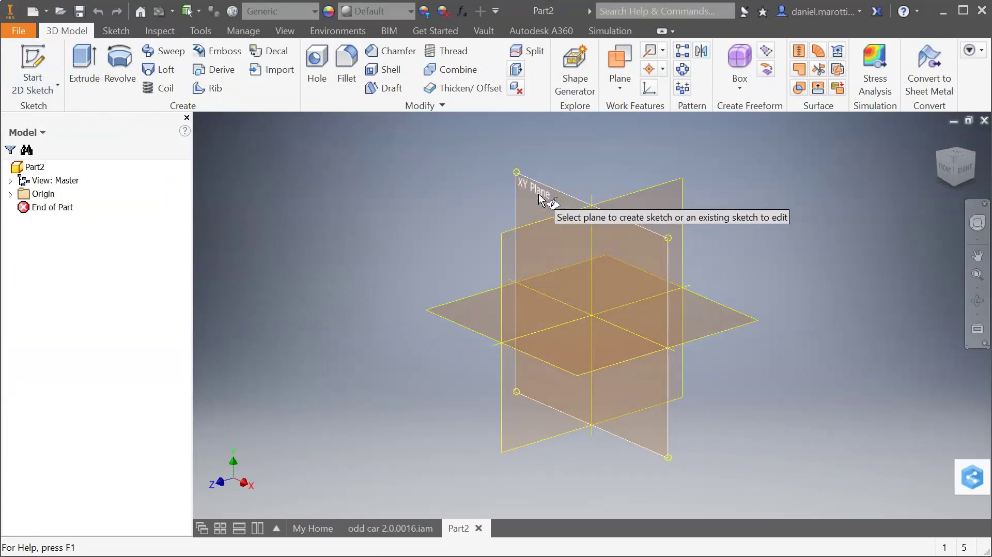
{"action": "left_click", "coordinate": [539, 194]}
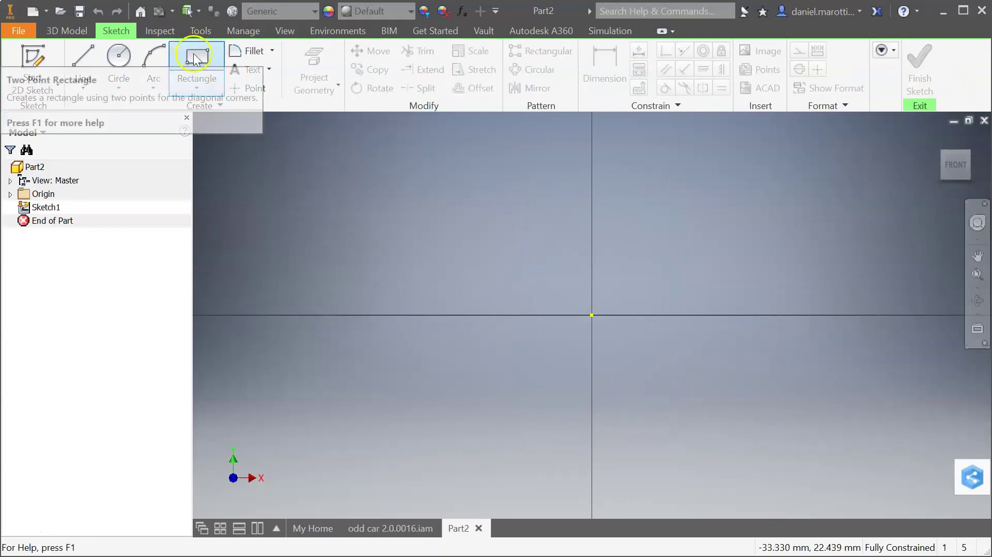
{"action": "left_click", "coordinate": [214, 66]}
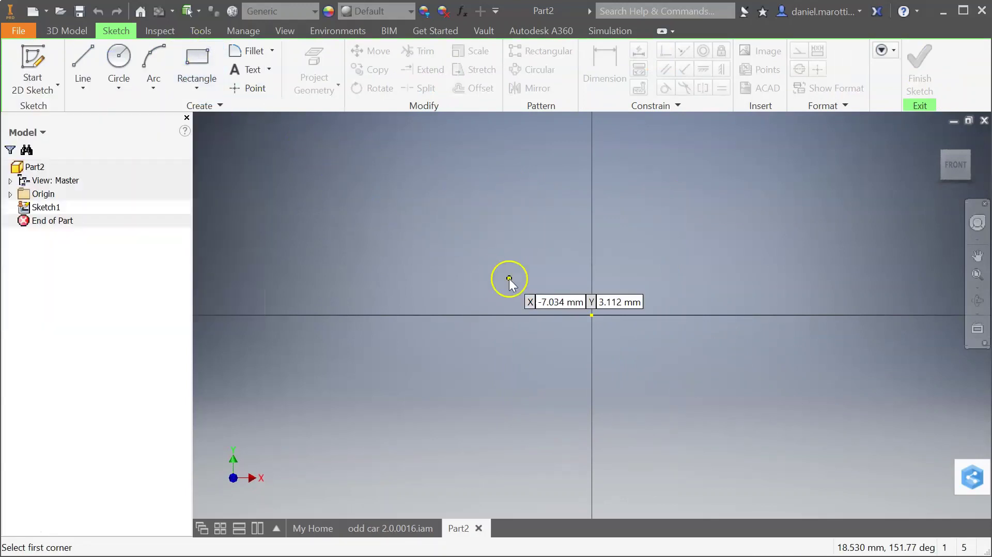
{"action": "left_click", "coordinate": [591, 315]}
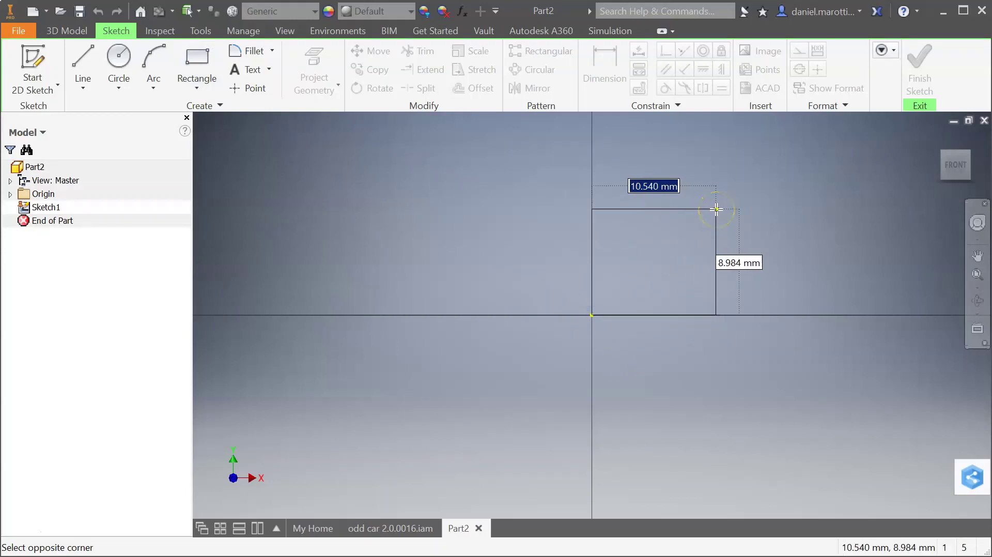
{"action": "type", "text": "100"}
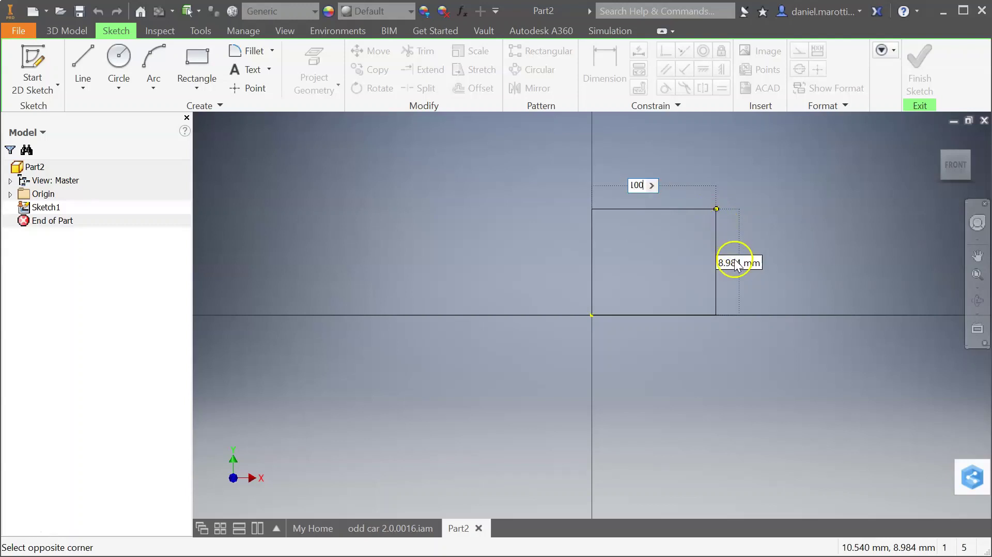
{"action": "key", "text": "Tab"}
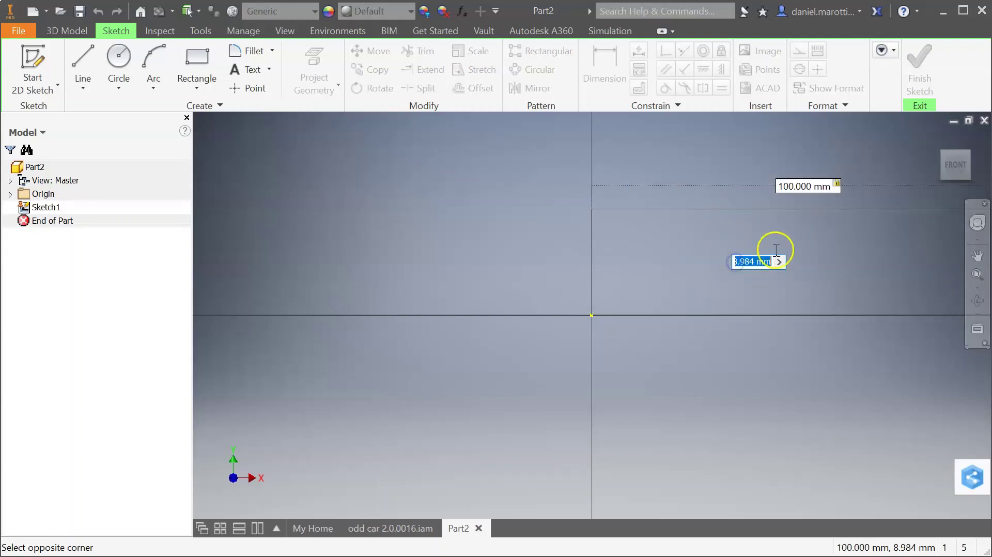
{"action": "type", "text": "1"}
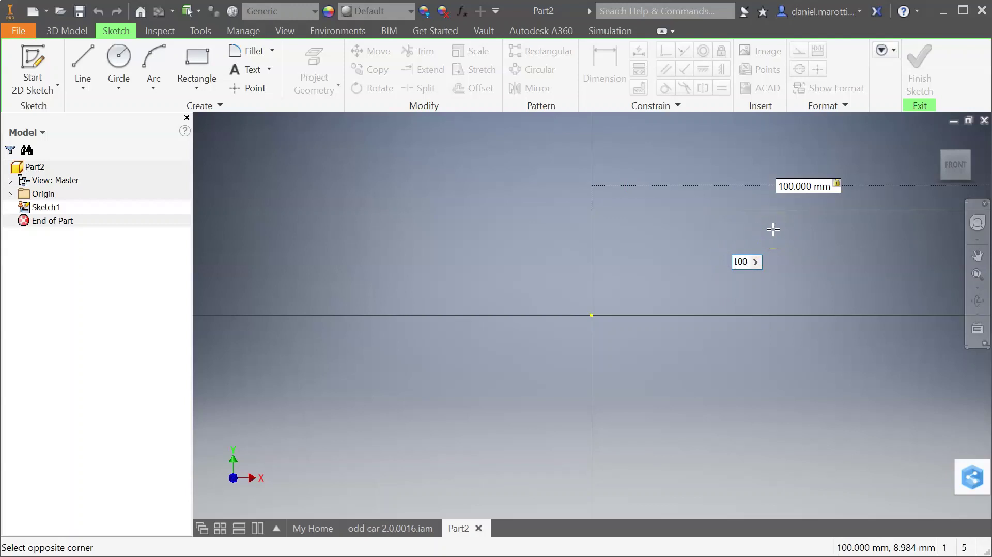
{"action": "type", "text": "00"}
{"action": "key", "text": "Return"}
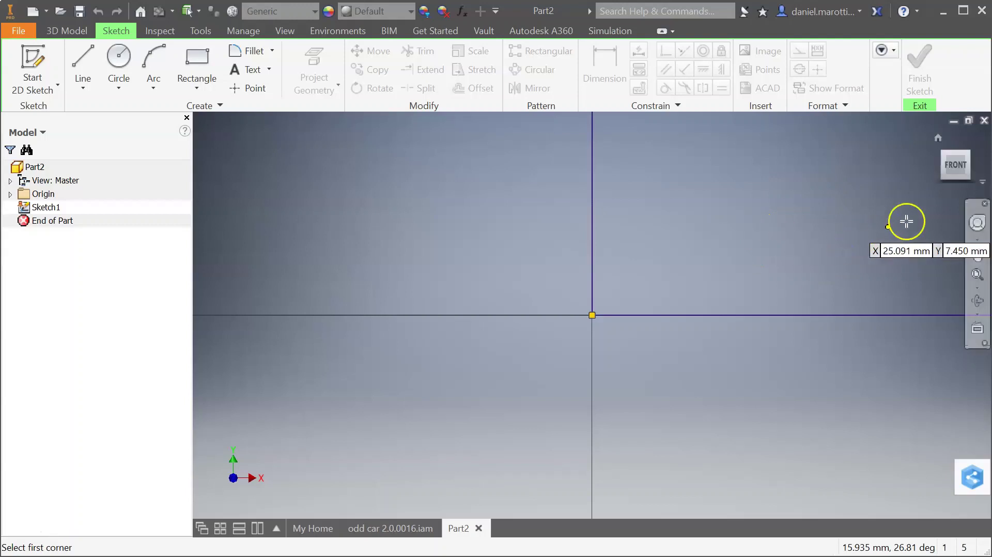
{"action": "left_click", "coordinate": [955, 166]}
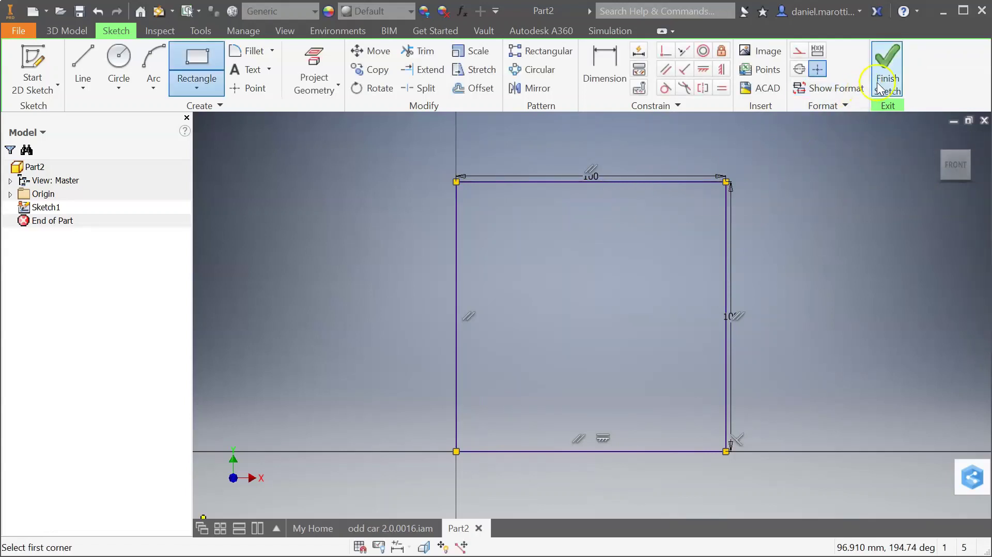
{"action": "left_click", "coordinate": [890, 74]}
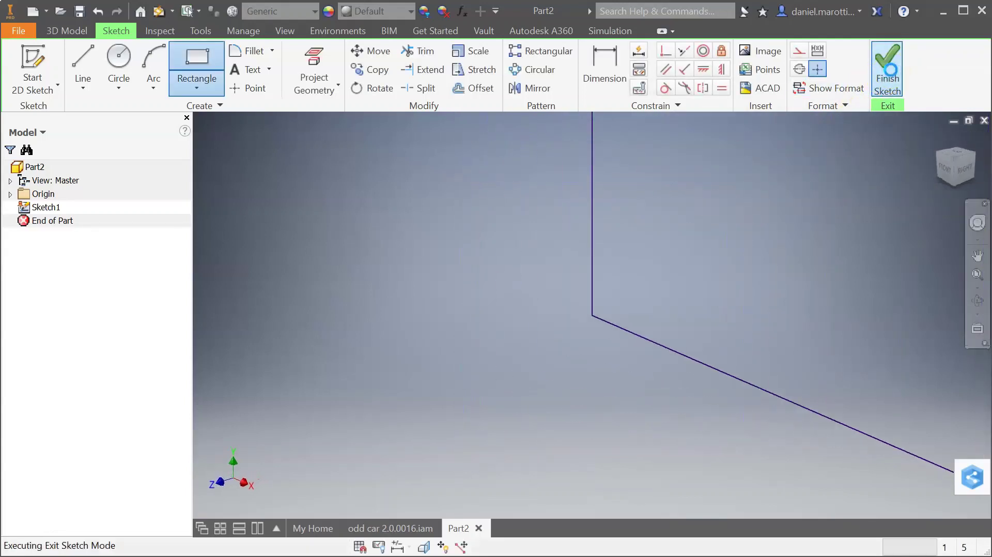
Extrude the square profile 600 mm into a solid block
{"action": "scroll", "coordinate": [470, 265], "scroll_direction": "down", "scroll_amount": 5}
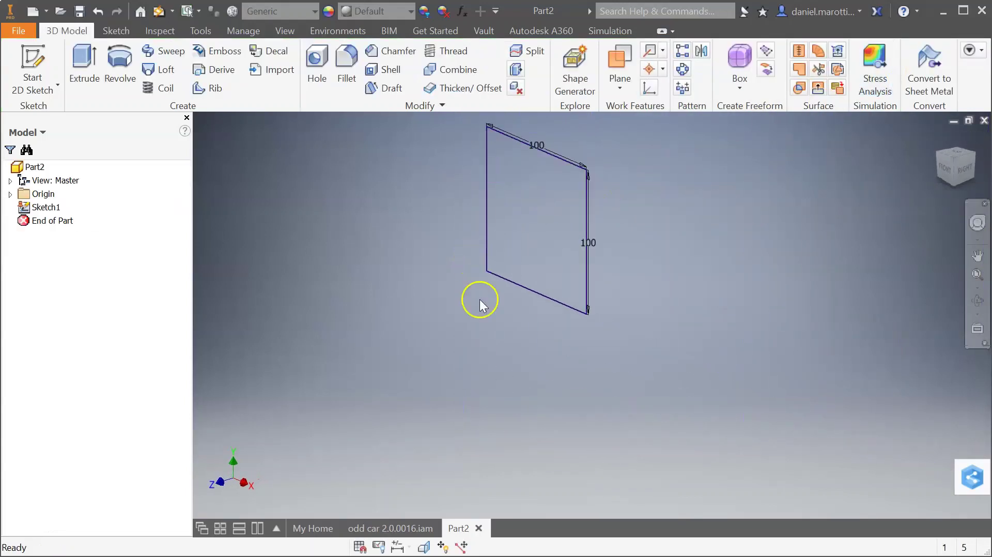
{"action": "scroll", "coordinate": [519, 240], "scroll_direction": "up", "scroll_amount": 2}
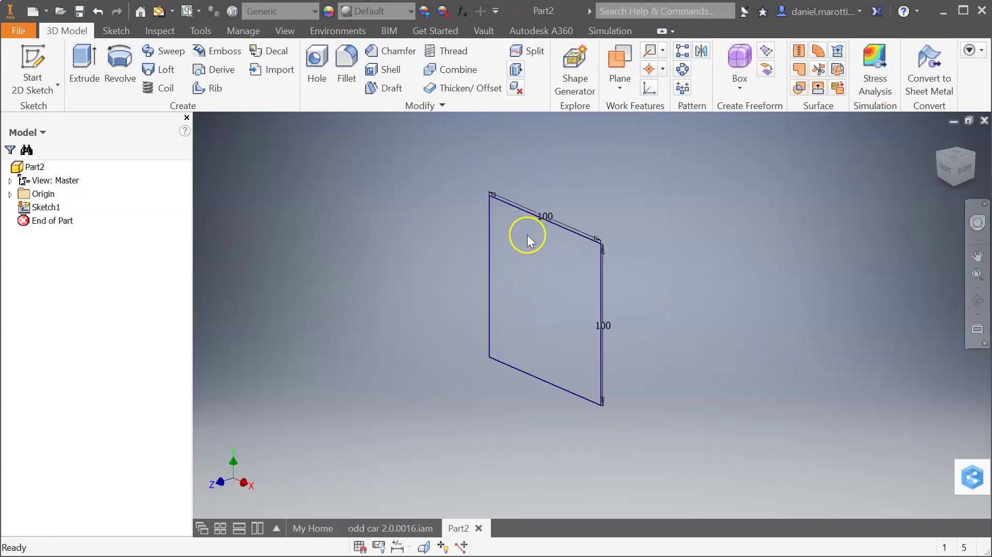
{"action": "left_click", "coordinate": [81, 61]}
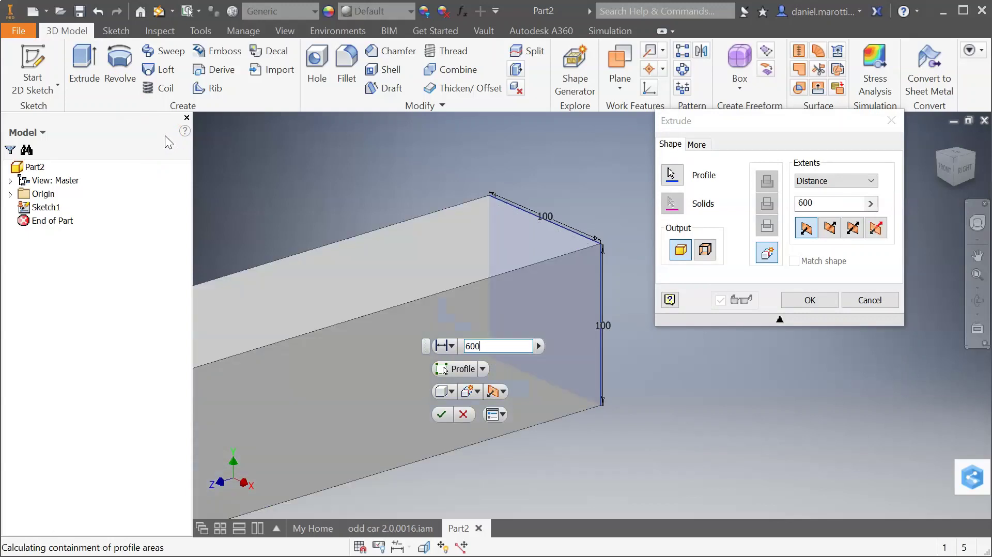
{"action": "left_click", "coordinate": [808, 299]}
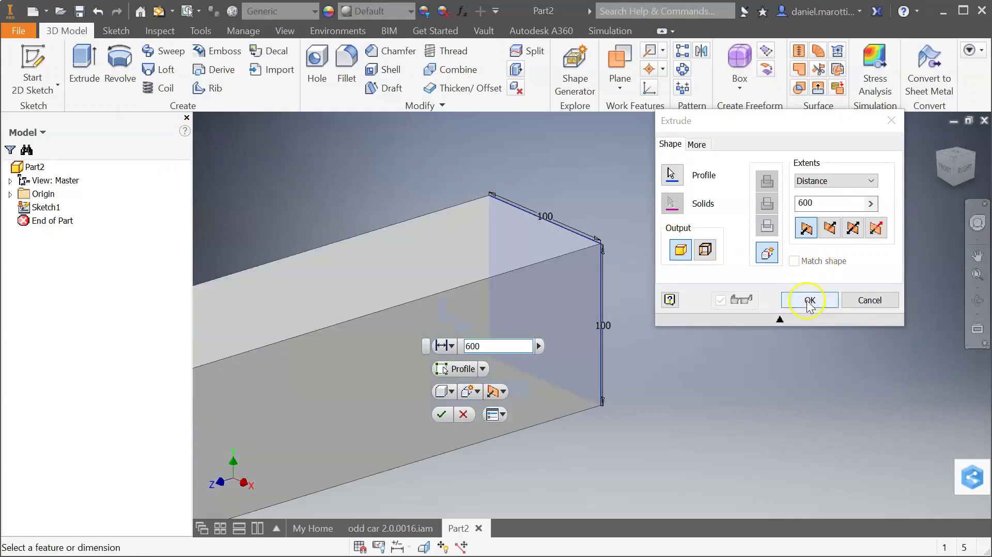
Save the block part to the Desktop under the file name box
{"action": "left_click", "coordinate": [956, 165]}
{"action": "scroll", "coordinate": [481, 385], "scroll_direction": "up", "scroll_amount": 5}
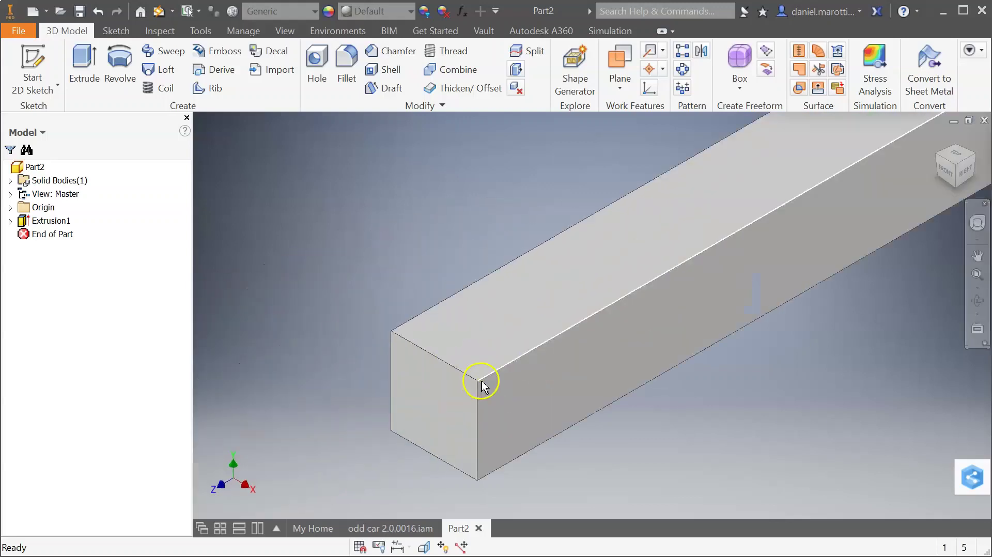
{"action": "scroll", "coordinate": [481, 385], "scroll_direction": "down", "scroll_amount": 5}
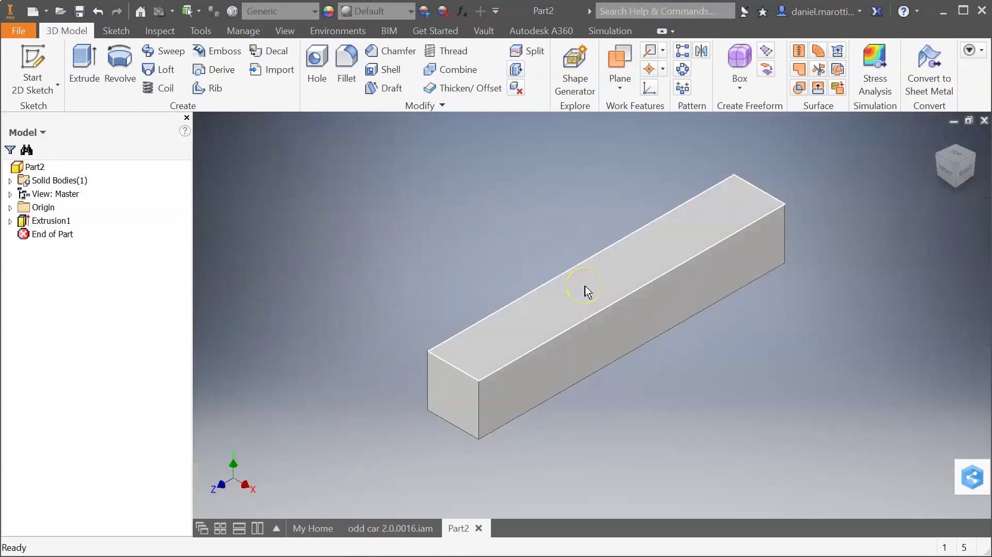
{"action": "left_click", "coordinate": [613, 311]}
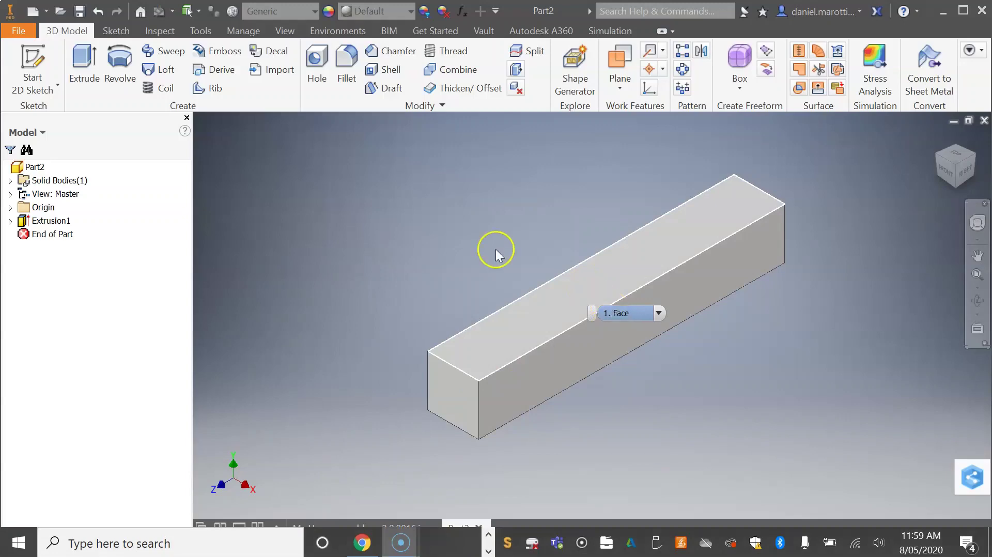
{"action": "left_click", "coordinate": [80, 11]}
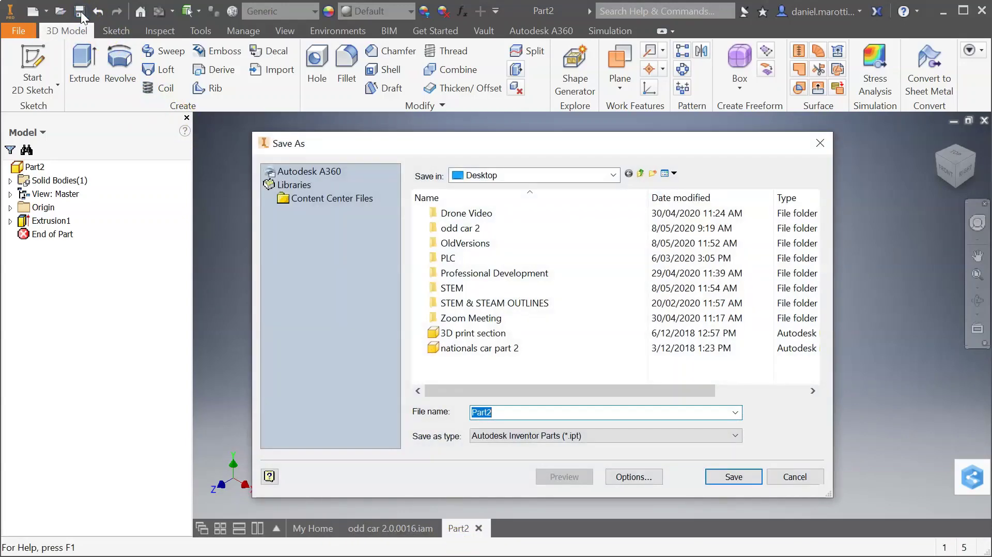
{"action": "type", "text": "box"}
{"action": "left_click", "coordinate": [737, 479]}
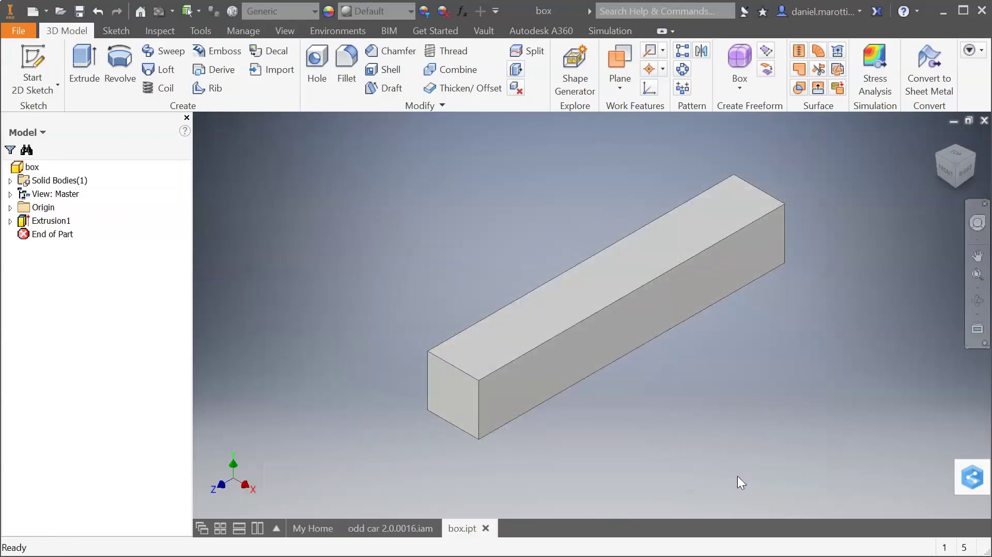
Place one instance of the box part from the Desktop in the odd car 2.0.0016.iam assembly
{"action": "left_click", "coordinate": [376, 526]}
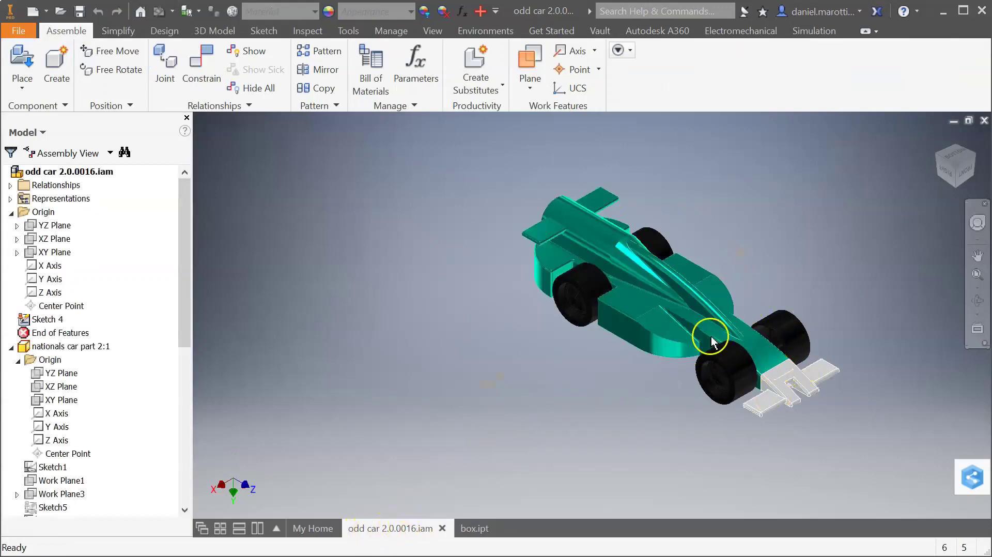
{"action": "left_click", "coordinate": [15, 57]}
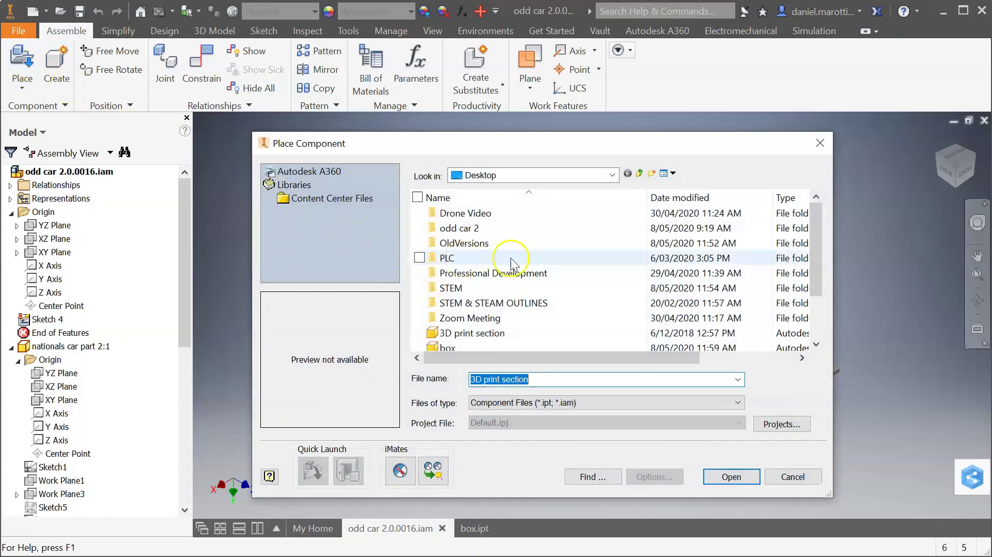
{"action": "left_click", "coordinate": [447, 347]}
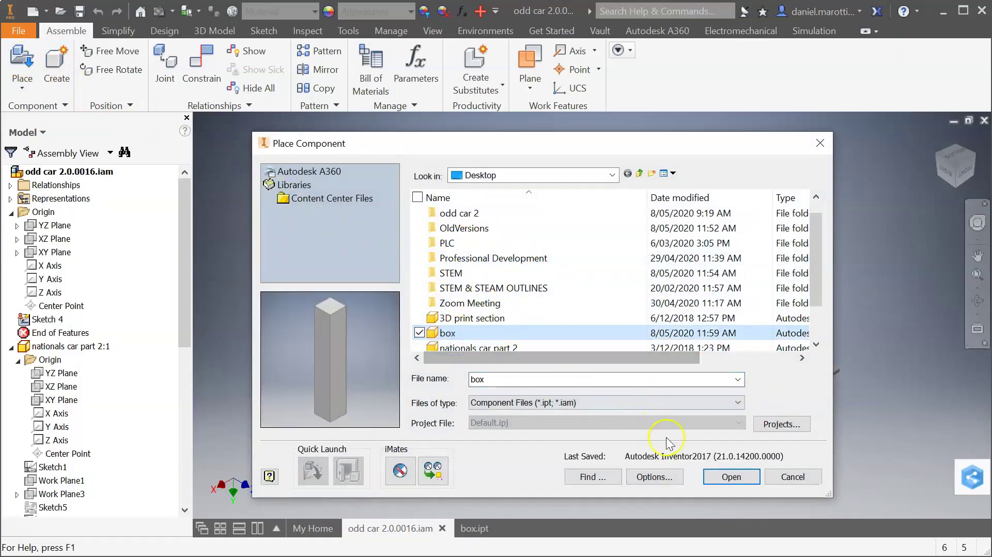
{"action": "left_click", "coordinate": [727, 480]}
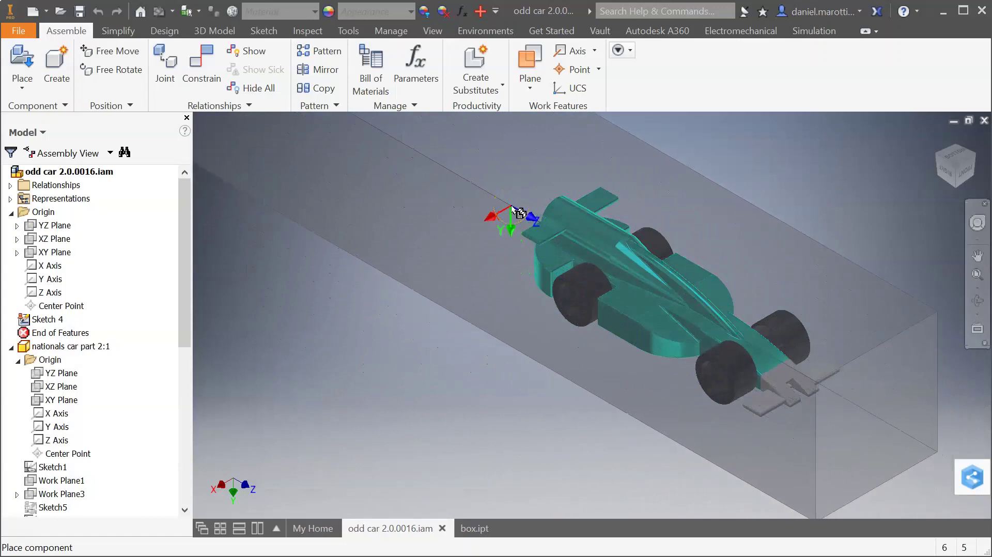
{"action": "left_click", "coordinate": [511, 207]}
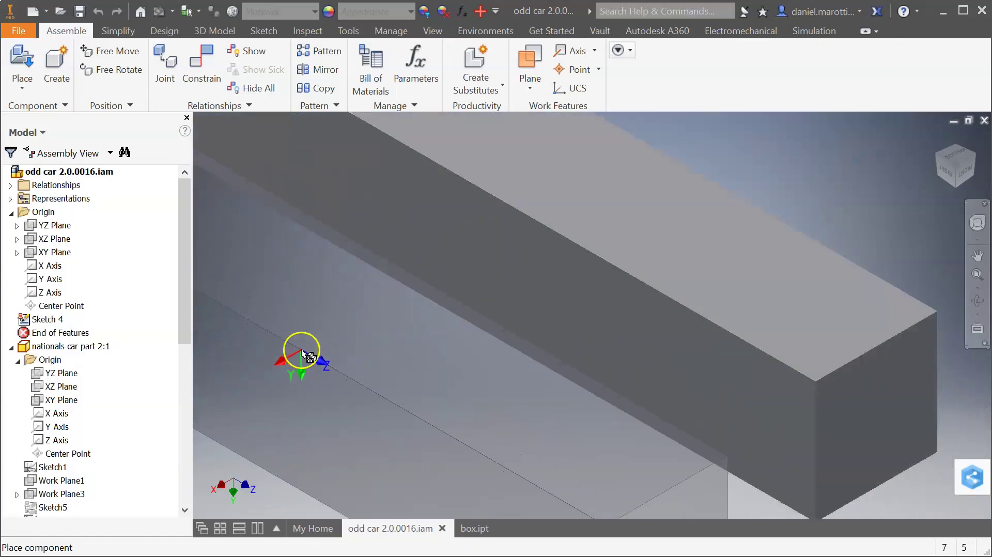
{"action": "key", "text": "Escape"}
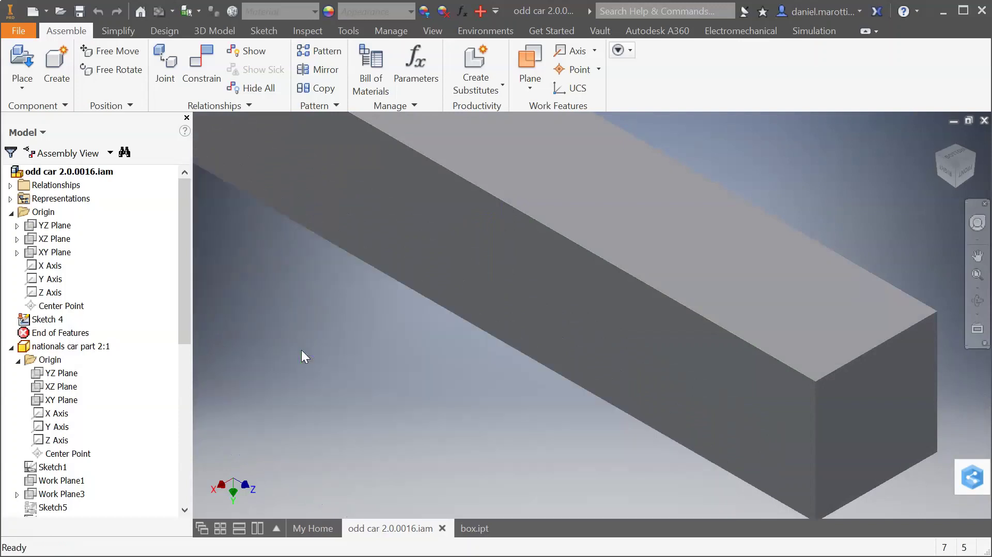
Move the box component off the car so it no longer covers it, and position it close beside the car
{"action": "scroll", "coordinate": [302, 349], "scroll_direction": "up", "scroll_amount": 5}
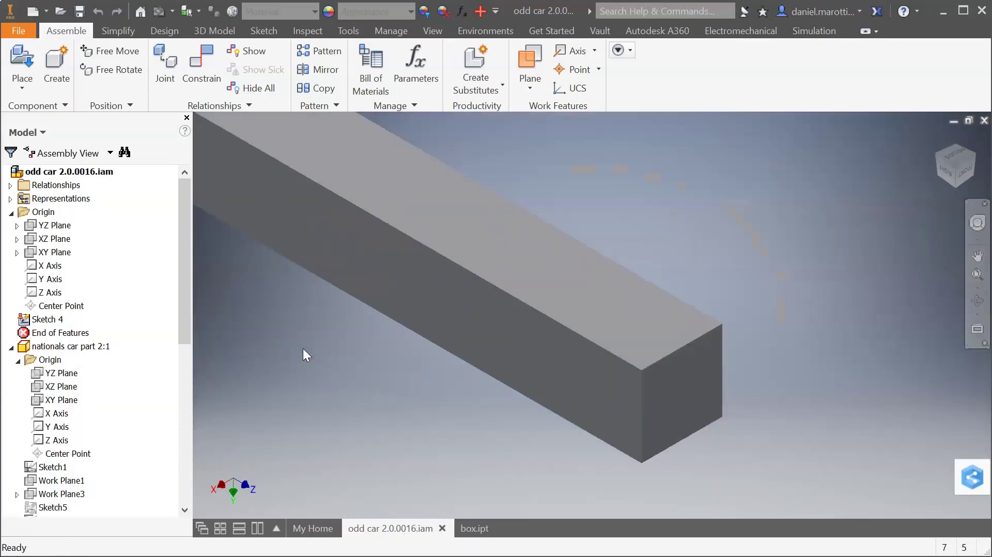
{"action": "scroll", "coordinate": [681, 321], "scroll_direction": "up", "scroll_amount": 2}
{"action": "scroll", "coordinate": [681, 322], "scroll_direction": "down", "scroll_amount": 2}
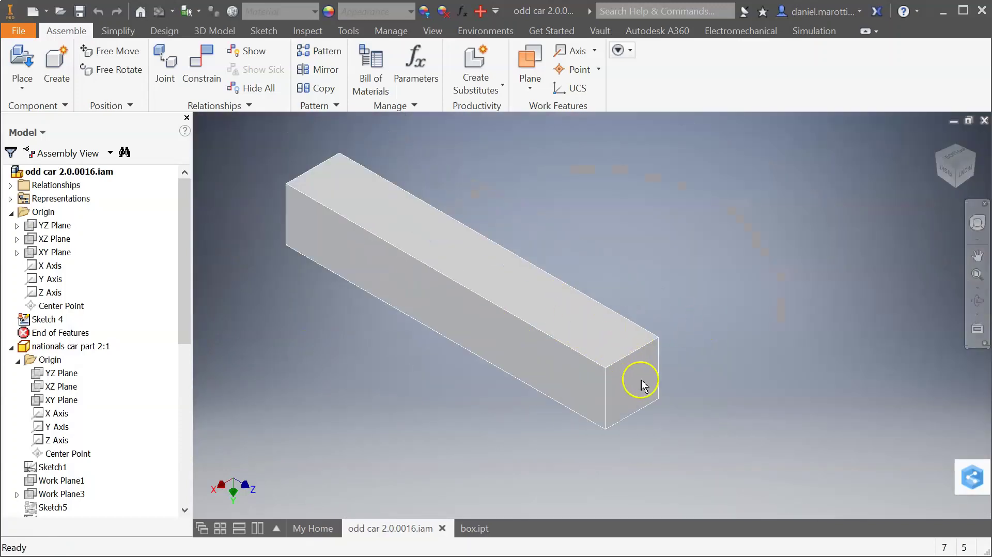
{"action": "left_click_drag", "start_coordinate": [594, 376], "coordinate": [704, 365]}
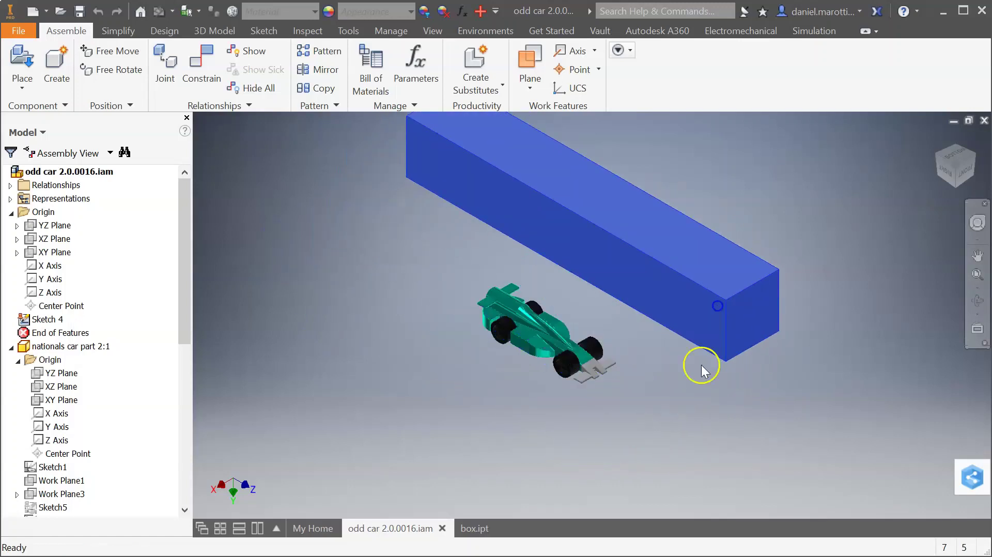
{"action": "left_click", "coordinate": [698, 363]}
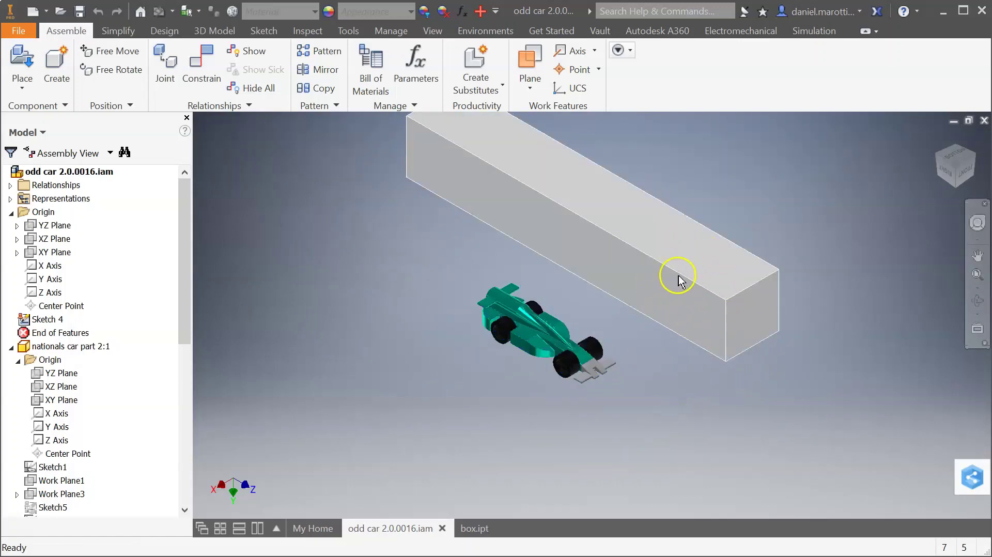
{"action": "left_click_drag", "start_coordinate": [679, 294], "coordinate": [675, 337]}
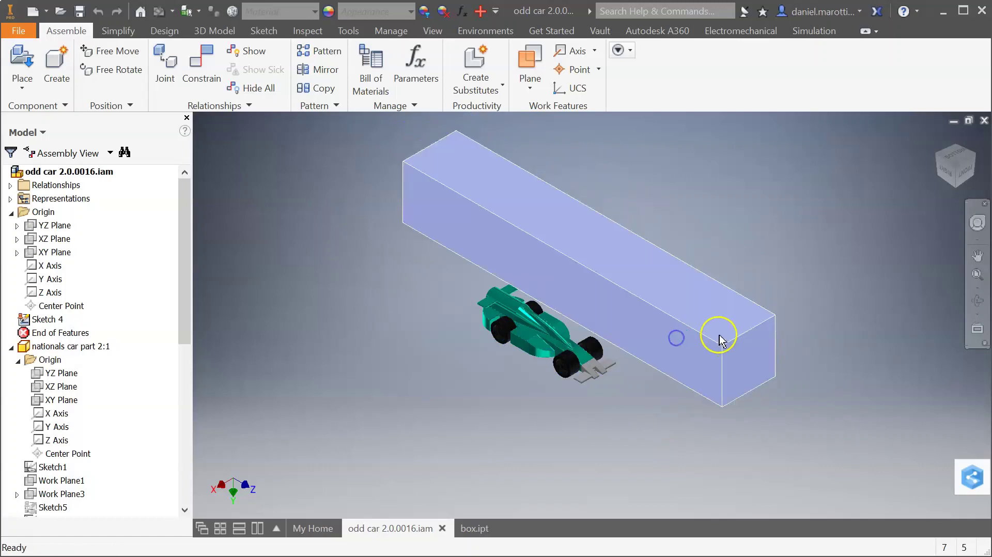
Make the box component transparent so the car can be seen through it
{"action": "right_click", "coordinate": [624, 312]}
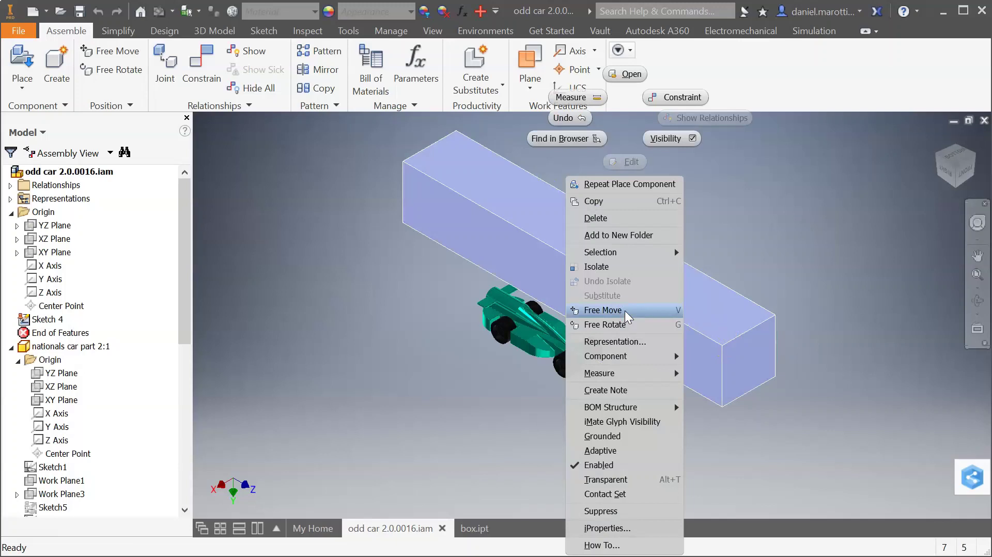
{"action": "left_click", "coordinate": [644, 364]}
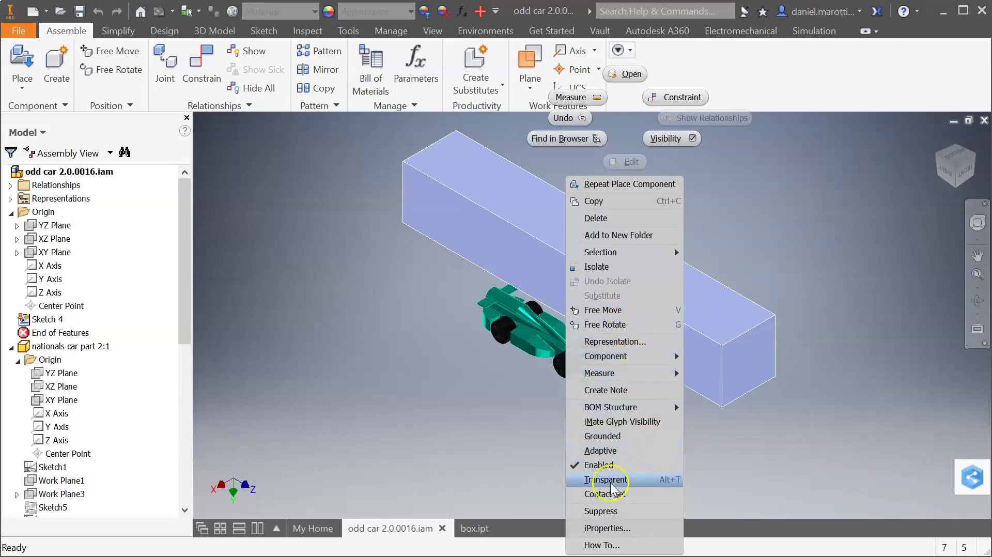
{"action": "left_click", "coordinate": [591, 481]}
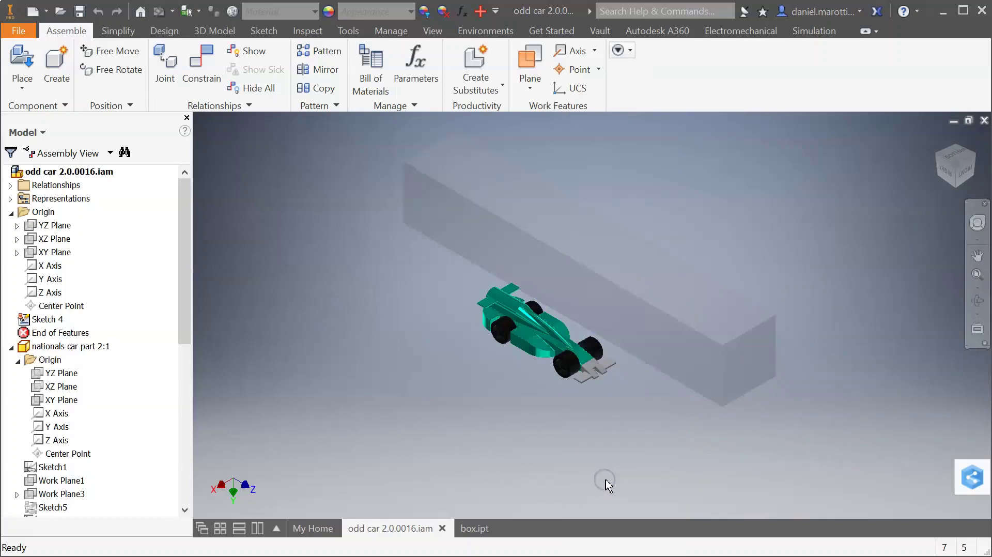
Move the transparent box over the car and, viewed from the front, align its base with the undersides of the wheels
{"action": "mouse_move", "coordinate": [744, 353]}
{"action": "left_mouse_down"}
{"action": "mouse_move", "coordinate": [691, 403]}
{"action": "mouse_move", "coordinate": [762, 353]}
{"action": "left_mouse_up"}
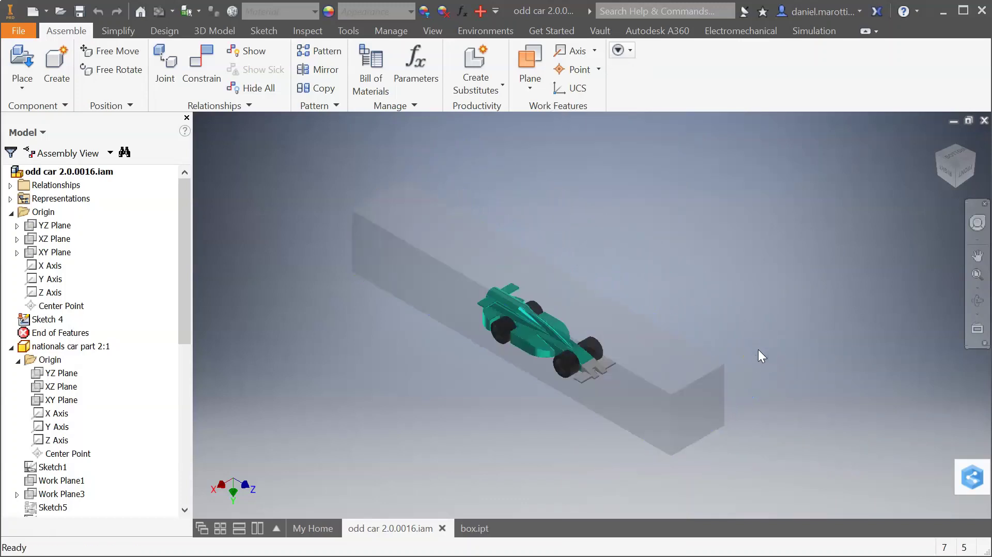
{"action": "left_click", "coordinate": [967, 176]}
{"action": "scroll", "coordinate": [589, 315], "scroll_direction": "up", "scroll_amount": 5}
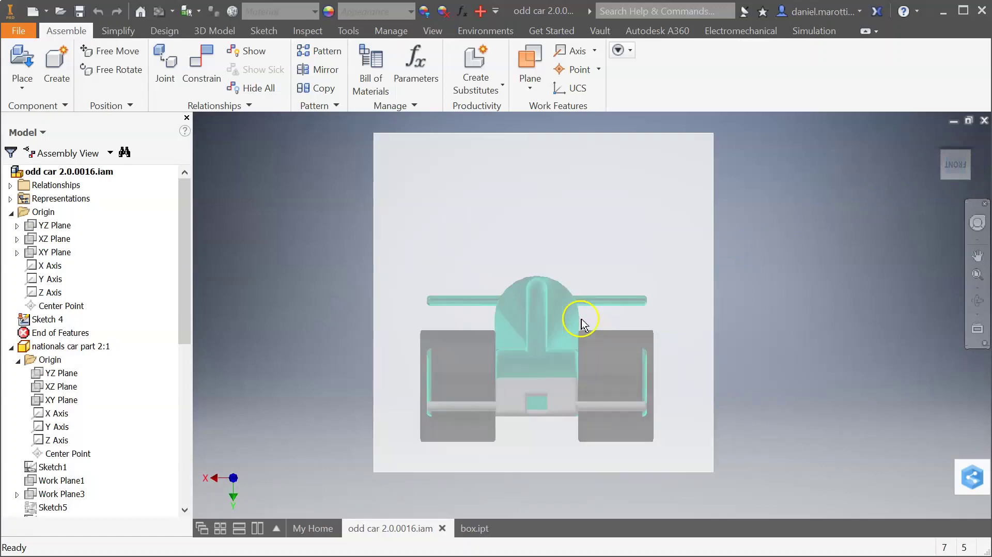
{"action": "left_click_drag", "start_coordinate": [660, 323], "coordinate": [655, 288]}
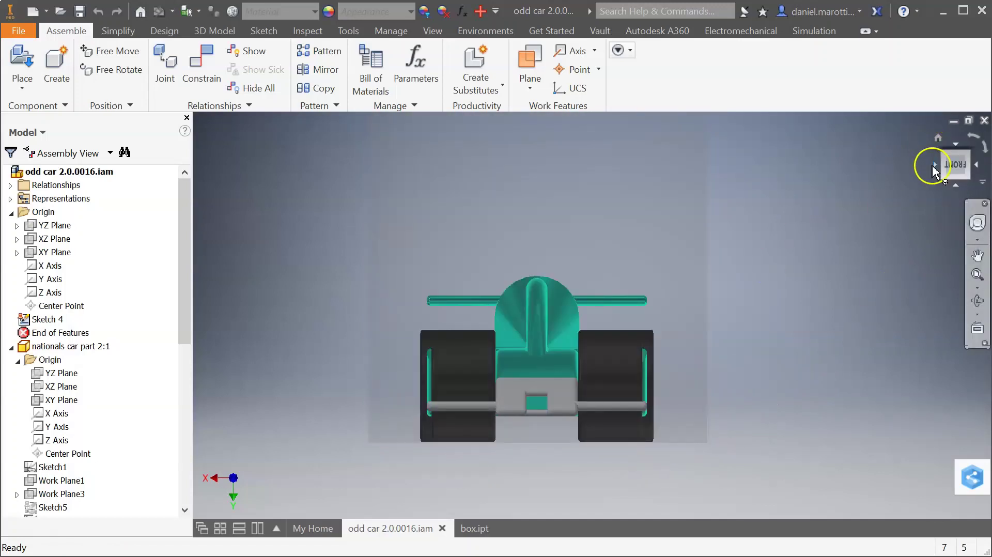
From the side, slide the box lengthwise so a short gap remains ahead of the car's nose and most of its length trails behind
{"action": "left_click", "coordinate": [932, 164]}
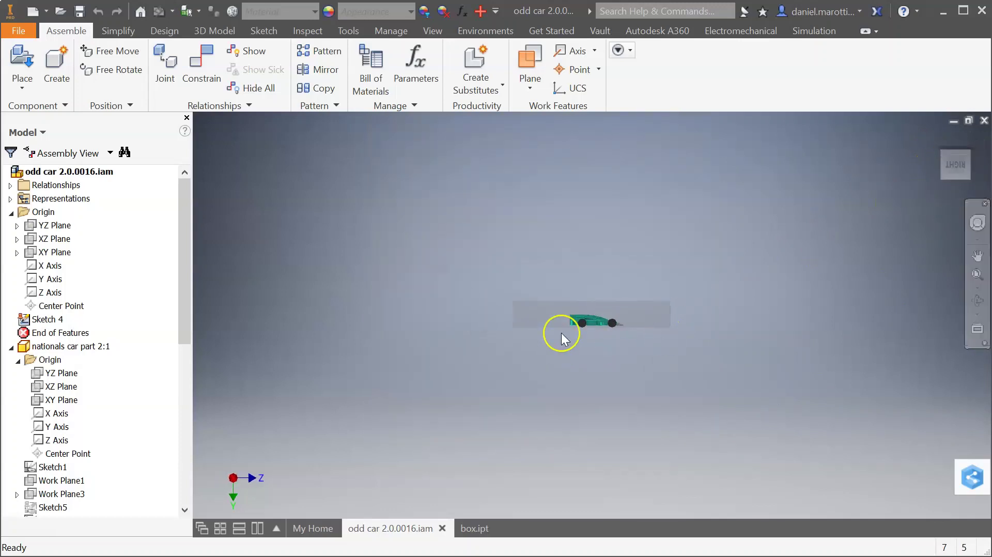
{"action": "scroll", "coordinate": [600, 324], "scroll_direction": "up", "scroll_amount": 2}
{"action": "scroll", "coordinate": [601, 324], "scroll_direction": "up", "scroll_amount": 4}
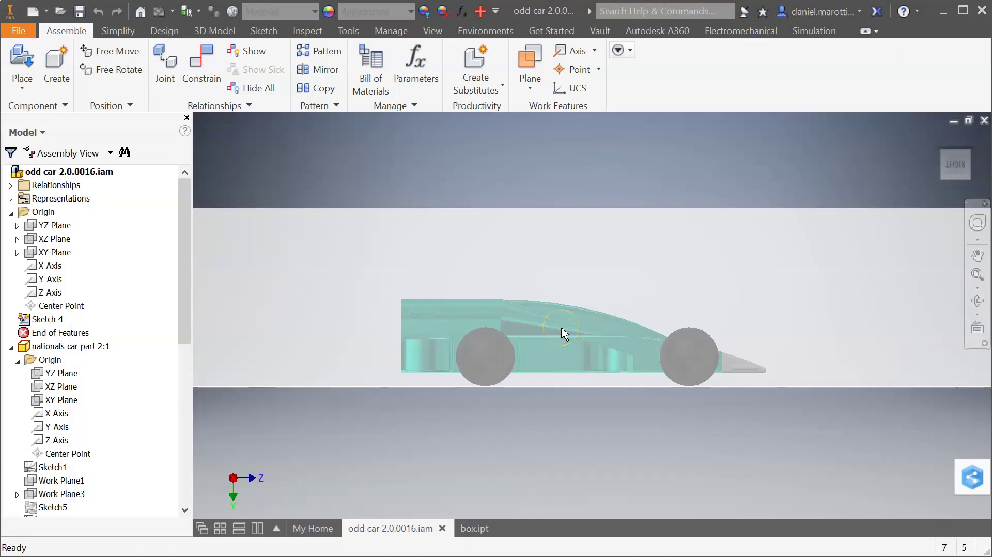
{"action": "scroll", "coordinate": [675, 327], "scroll_direction": "down", "scroll_amount": 5}
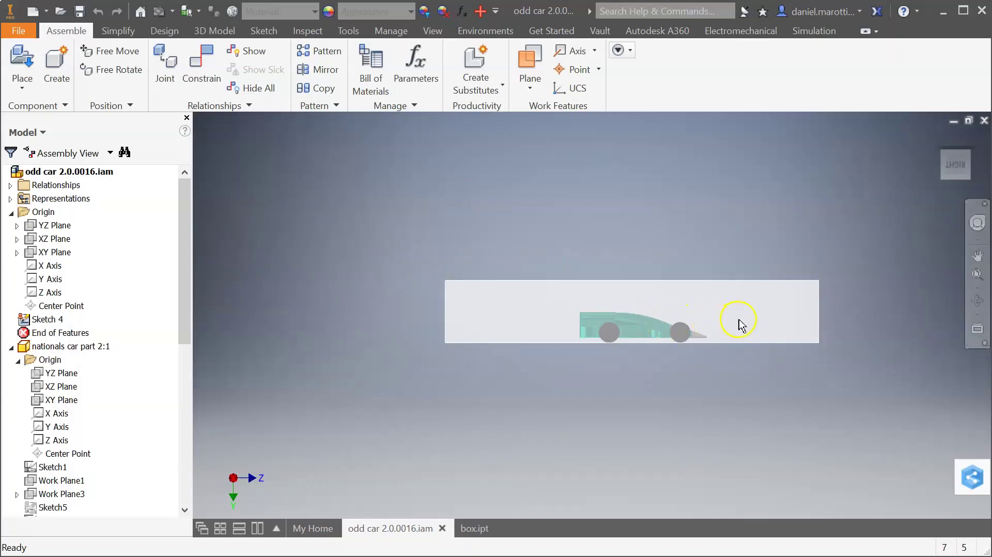
{"action": "left_click_drag", "start_coordinate": [738, 324], "coordinate": [658, 323]}
{"action": "left_click", "coordinate": [773, 316]}
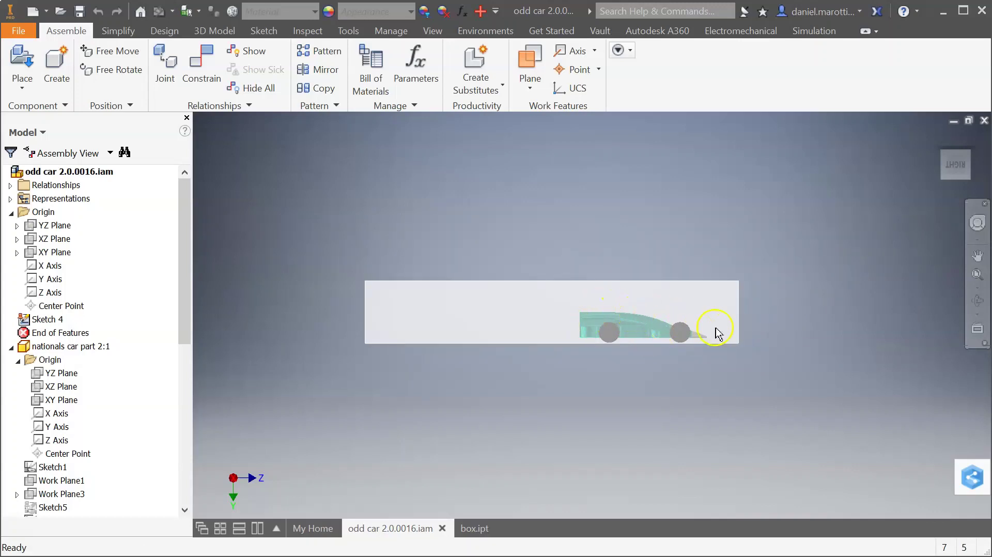
Fine-tune the box's height from the front so its base meets the wheel bottoms, and return to the isometric view
{"action": "left_click", "coordinate": [975, 162]}
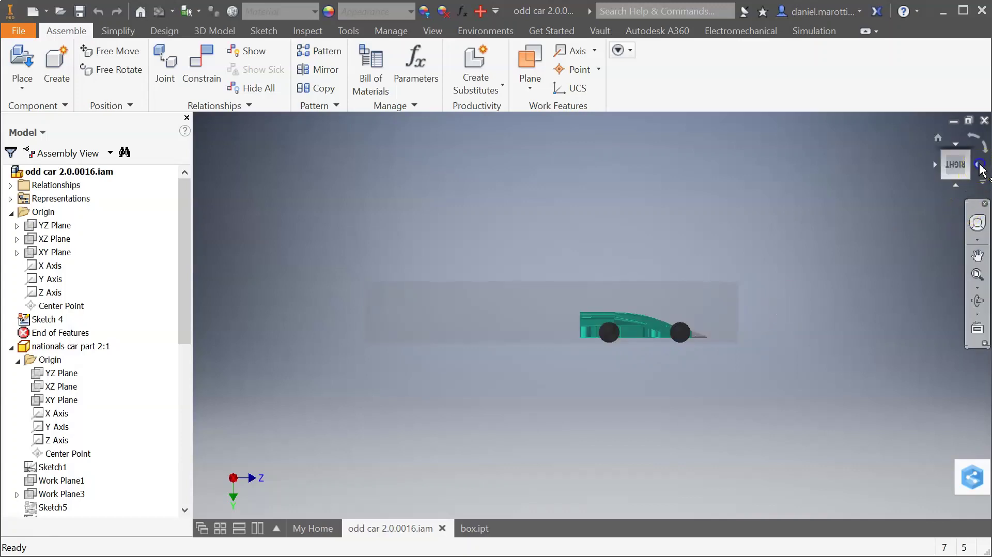
{"action": "scroll", "coordinate": [594, 323], "scroll_direction": "up", "scroll_amount": 5}
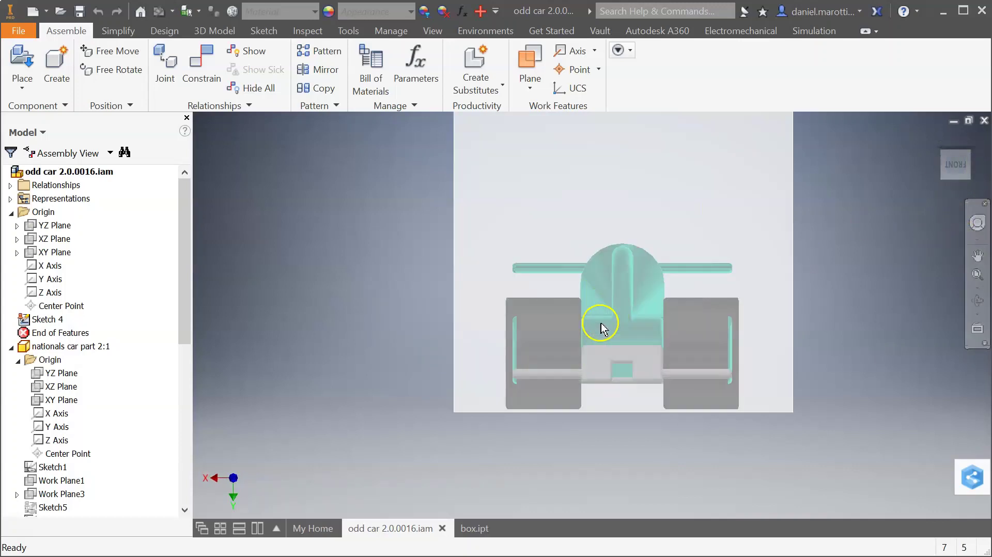
{"action": "left_click", "coordinate": [771, 342]}
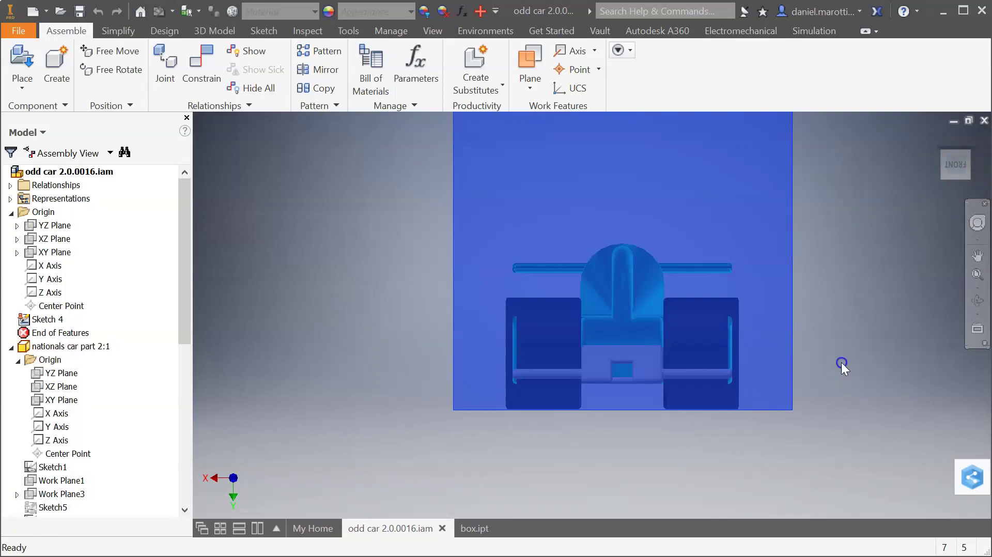
{"action": "left_click", "coordinate": [841, 362]}
{"action": "left_click", "coordinate": [971, 164]}
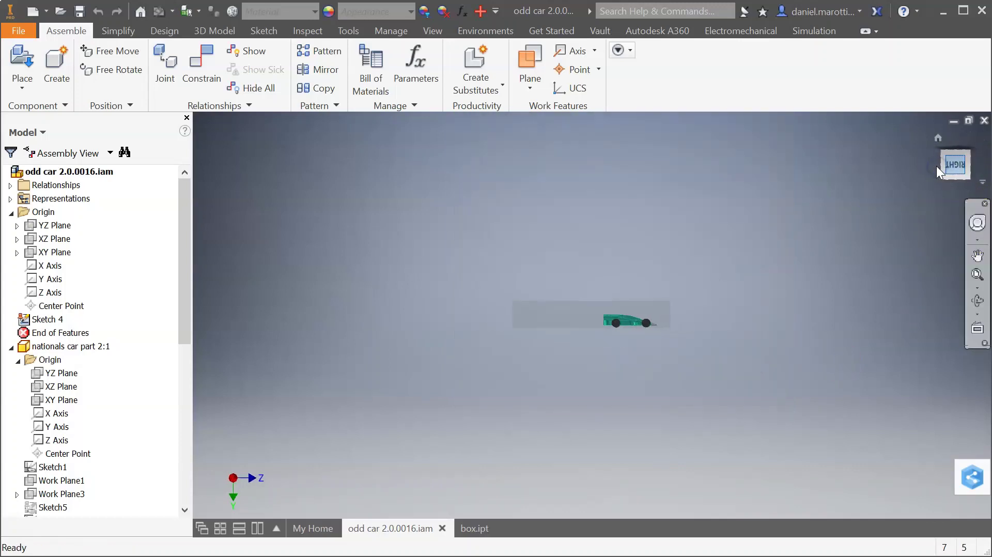
{"action": "left_click", "coordinate": [965, 157]}
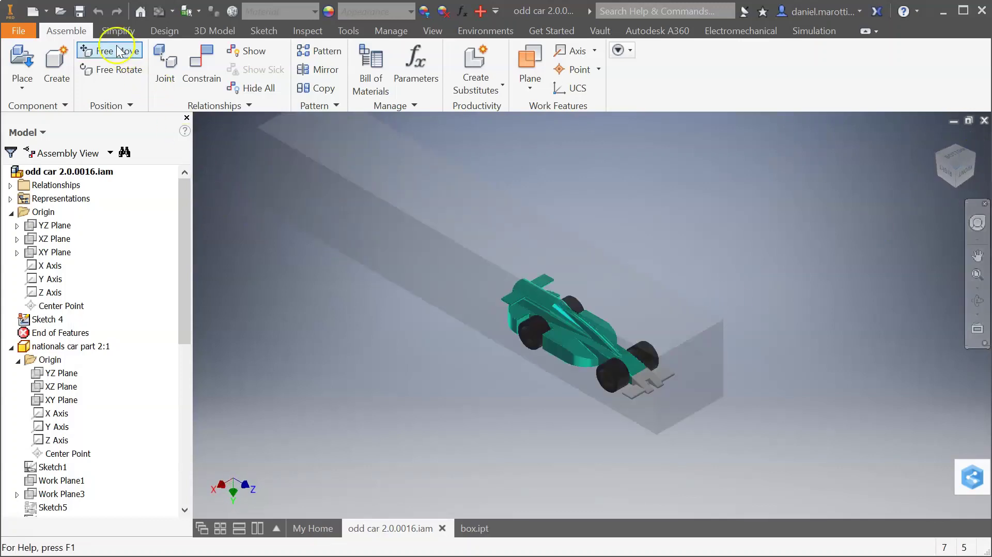
Save the odd car 2.0.0016.iam assembly and launch the active model in Autodesk CFD 2019
{"action": "left_click", "coordinate": [79, 11]}
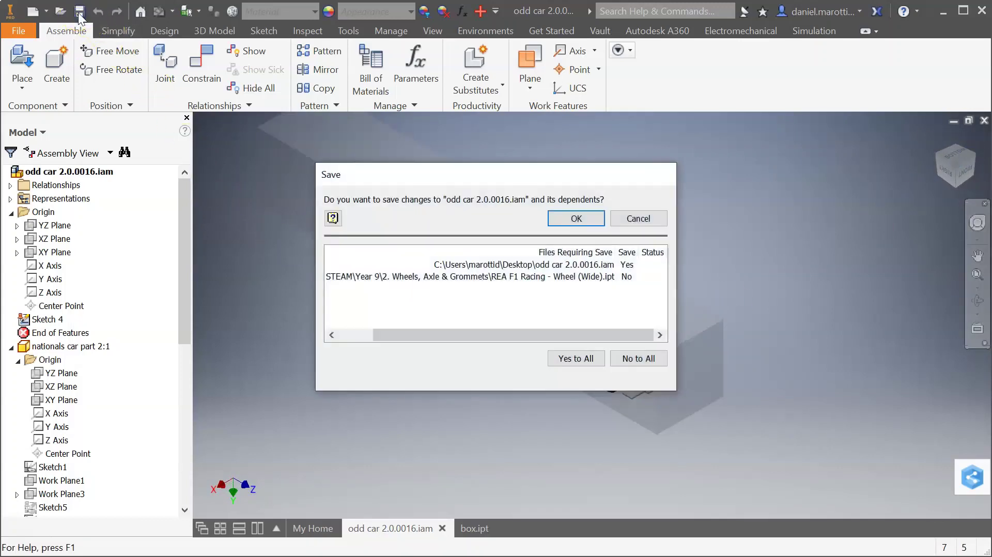
{"action": "left_click", "coordinate": [575, 217]}
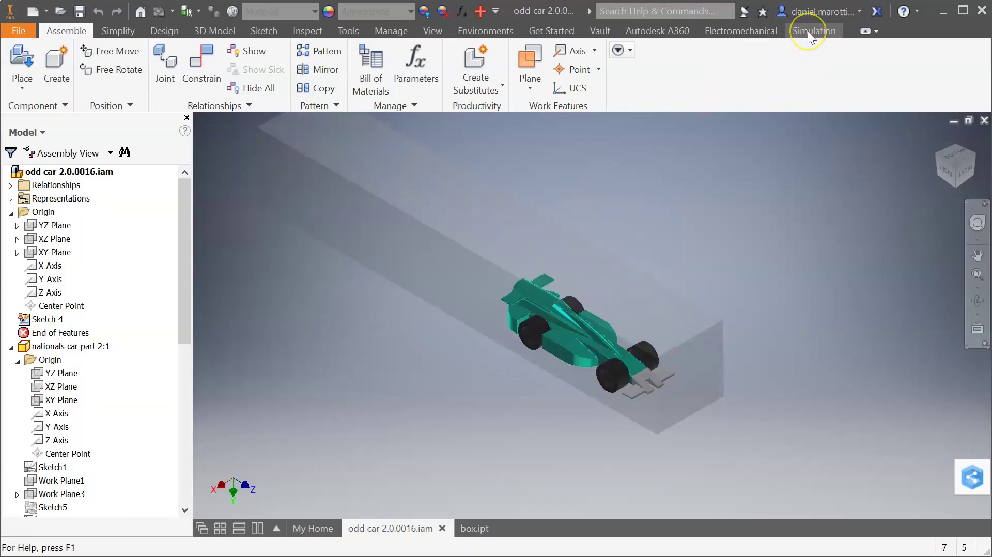
{"action": "left_click", "coordinate": [807, 31]}
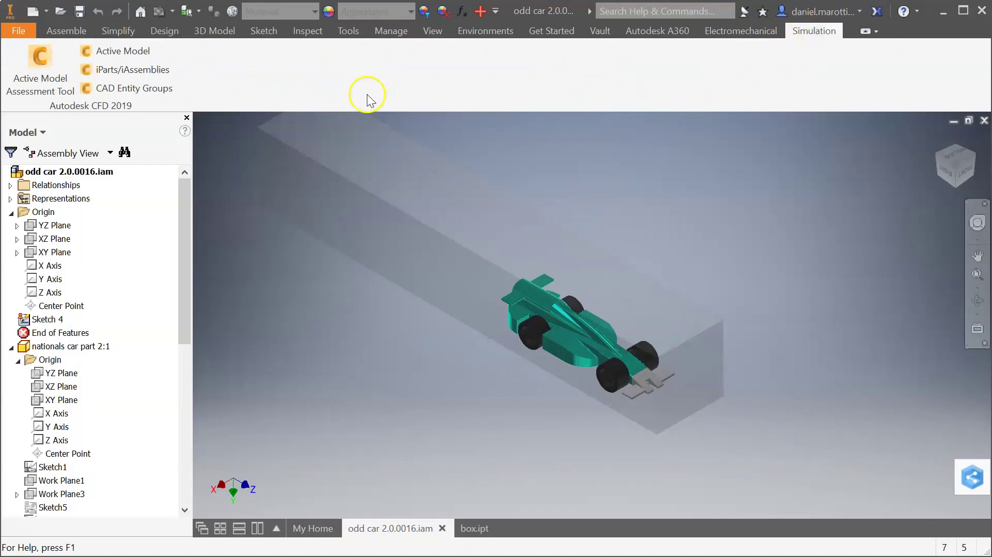
{"action": "left_click", "coordinate": [118, 51]}
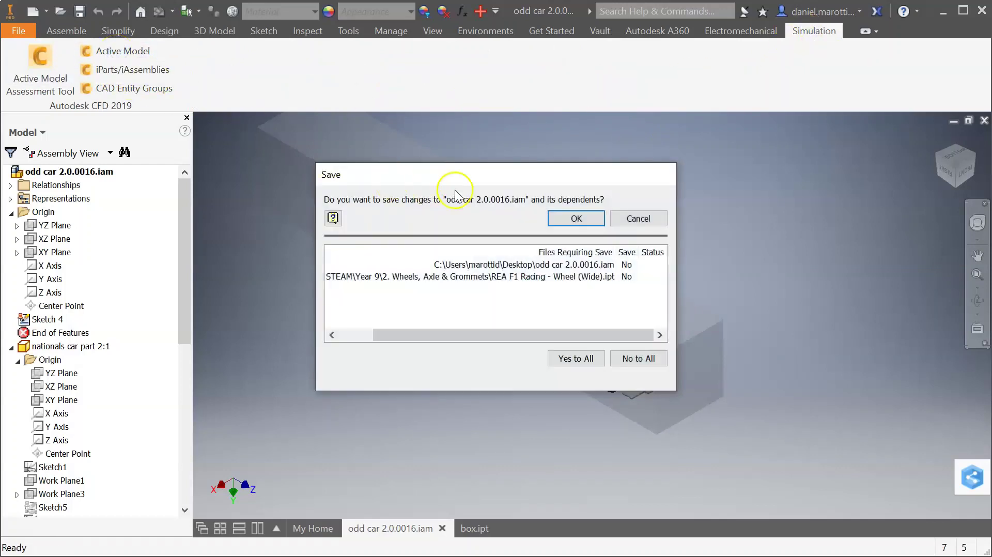
{"action": "left_click", "coordinate": [563, 219]}
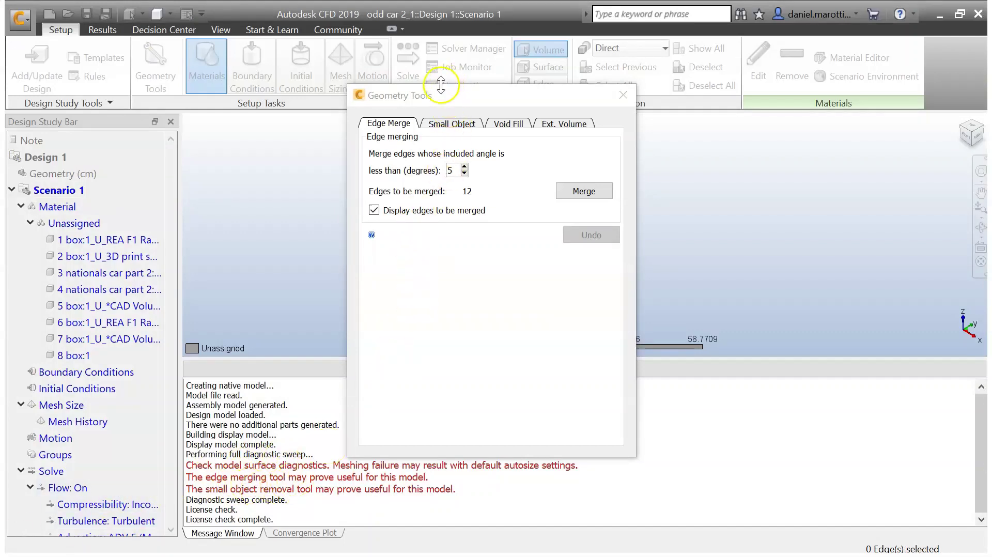
Merge the model's edges whose included angle is less than 5 degrees
{"action": "left_click_drag", "start_coordinate": [441, 85], "coordinate": [682, 132]}
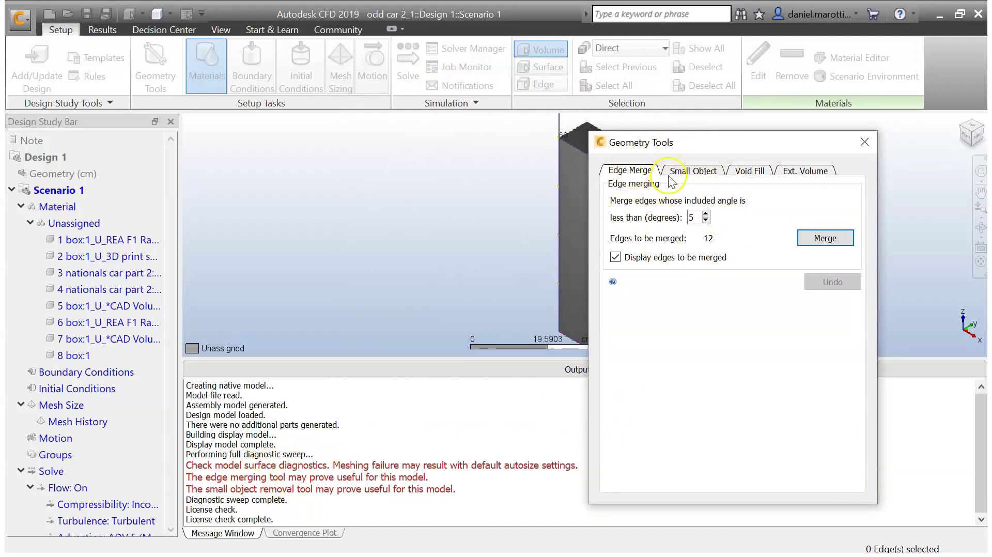
{"action": "left_click_drag", "start_coordinate": [186, 476], "coordinate": [434, 476]}
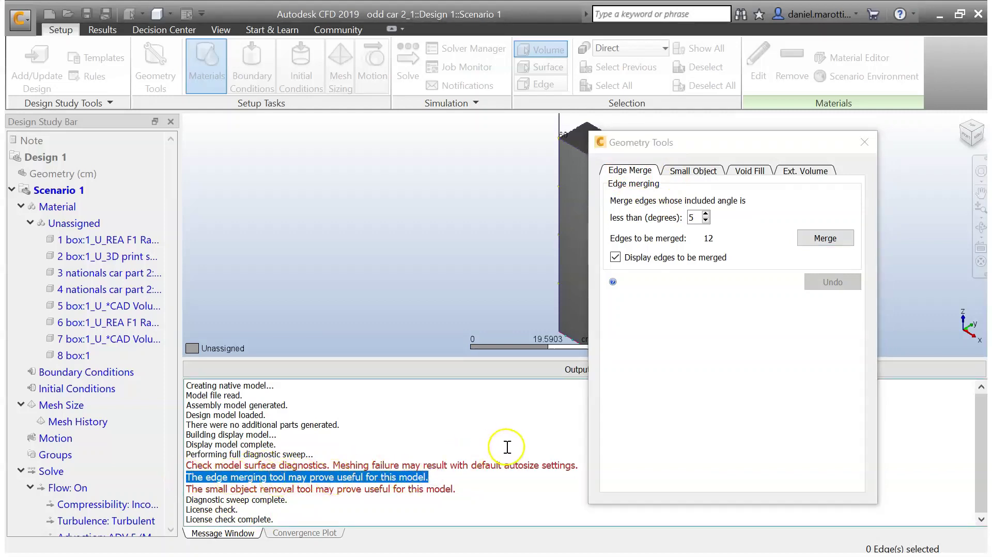
{"action": "left_click", "coordinate": [826, 240]}
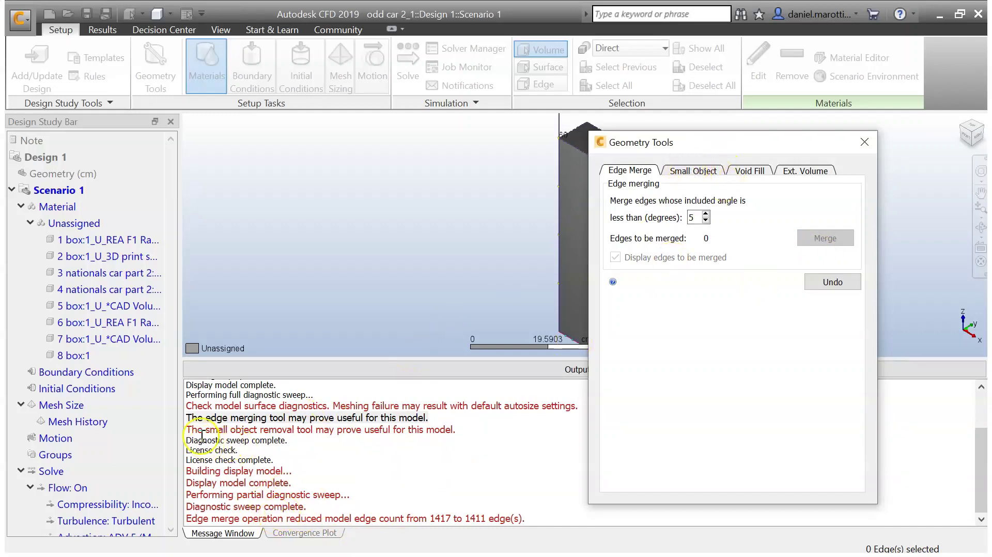
Remove the small objects from the model at a tolerance of 0.0002 and close the geometry tools
{"action": "left_click_drag", "start_coordinate": [192, 429], "coordinate": [405, 429]}
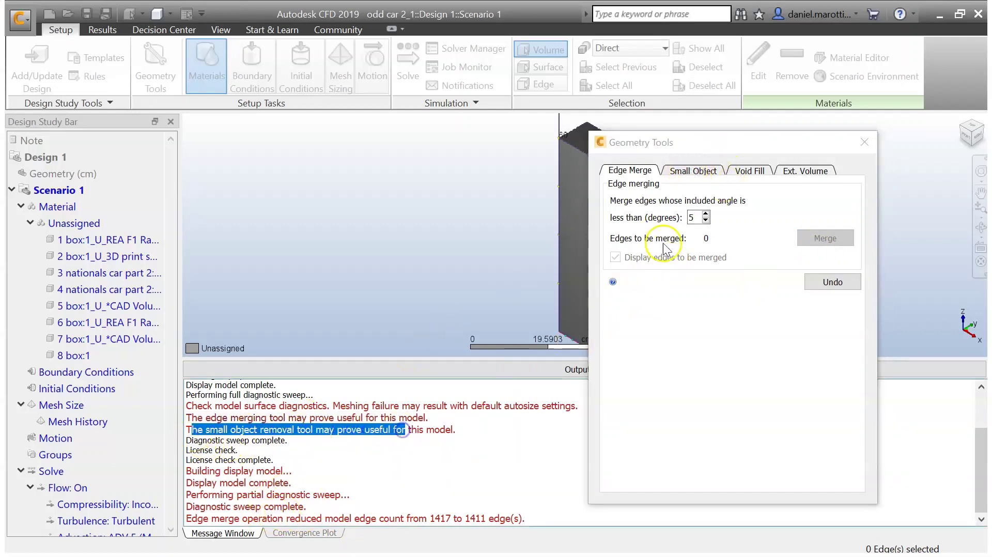
{"action": "left_click", "coordinate": [674, 170]}
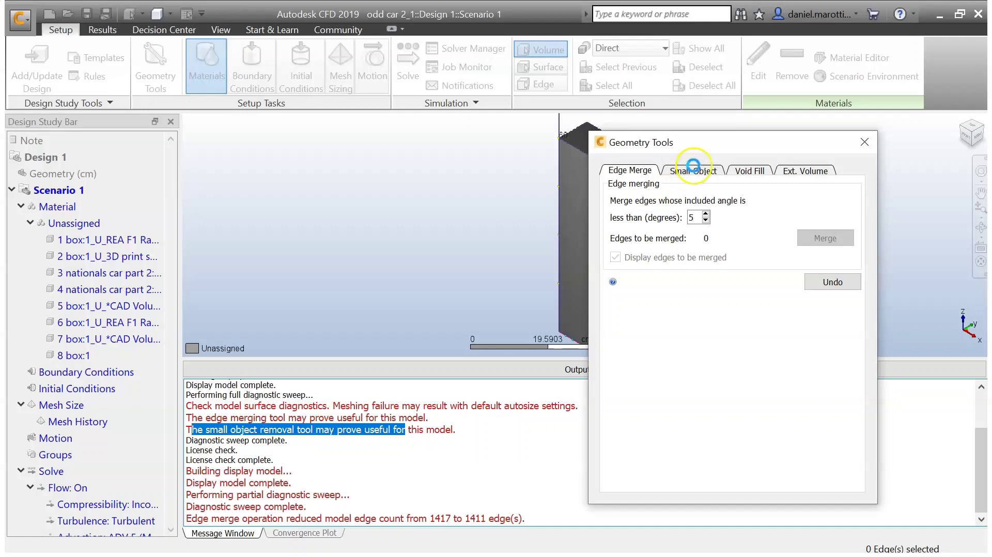
{"action": "left_click", "coordinate": [675, 170]}
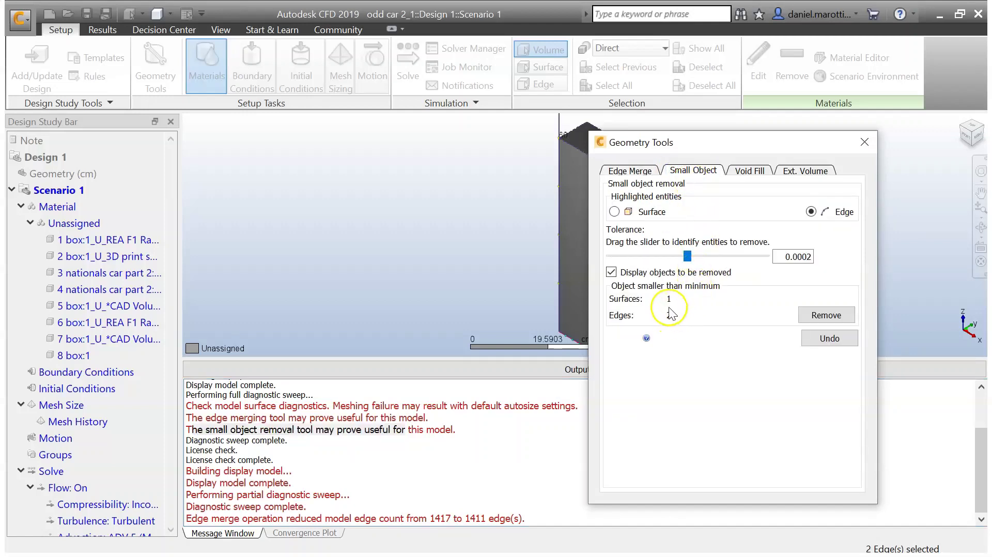
{"action": "left_click", "coordinate": [825, 315]}
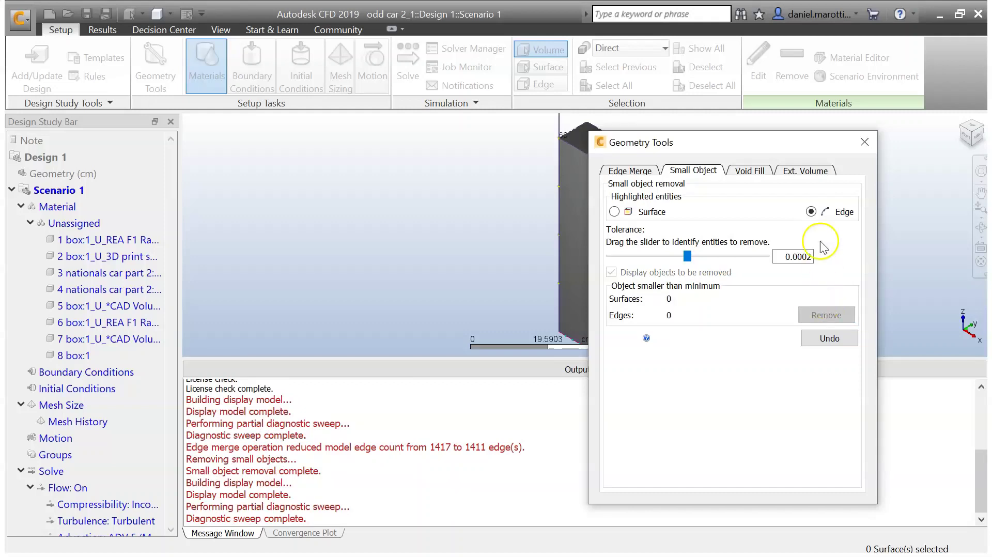
{"action": "left_click", "coordinate": [868, 144]}
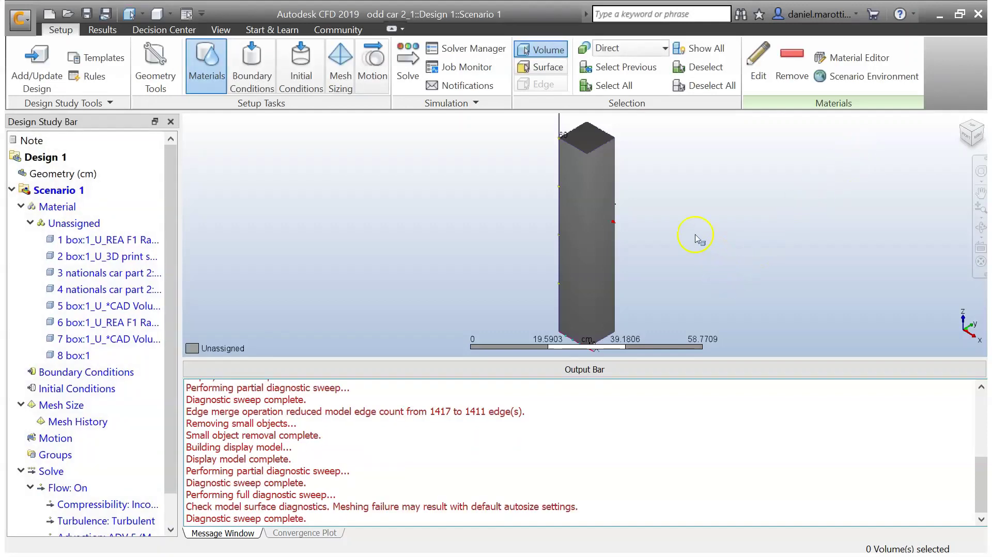
Display the 8 box:1 volume as an outline to reveal the car inside it
{"action": "left_click", "coordinate": [601, 186]}
{"action": "left_click", "coordinate": [596, 254]}
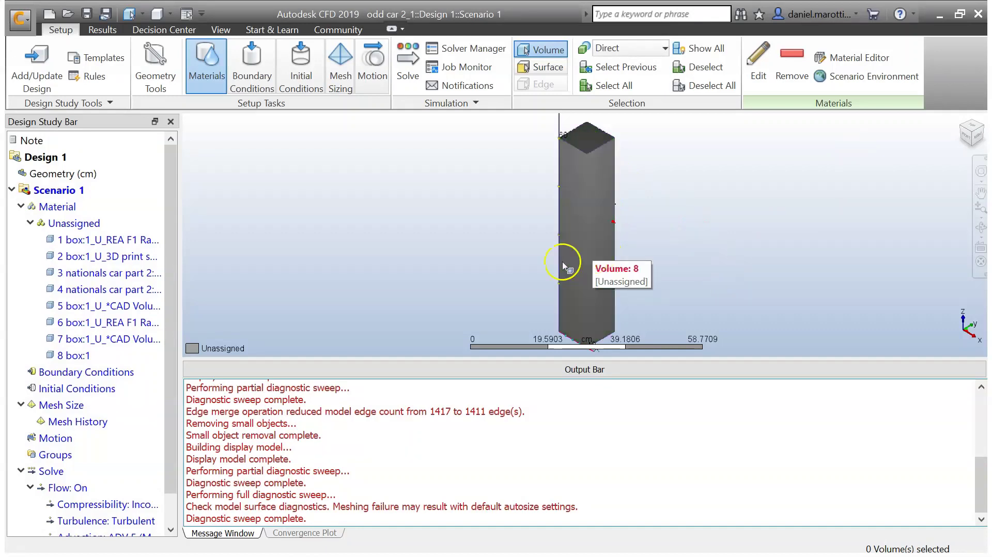
{"action": "left_click", "coordinate": [77, 355]}
{"action": "left_click", "coordinate": [79, 356]}
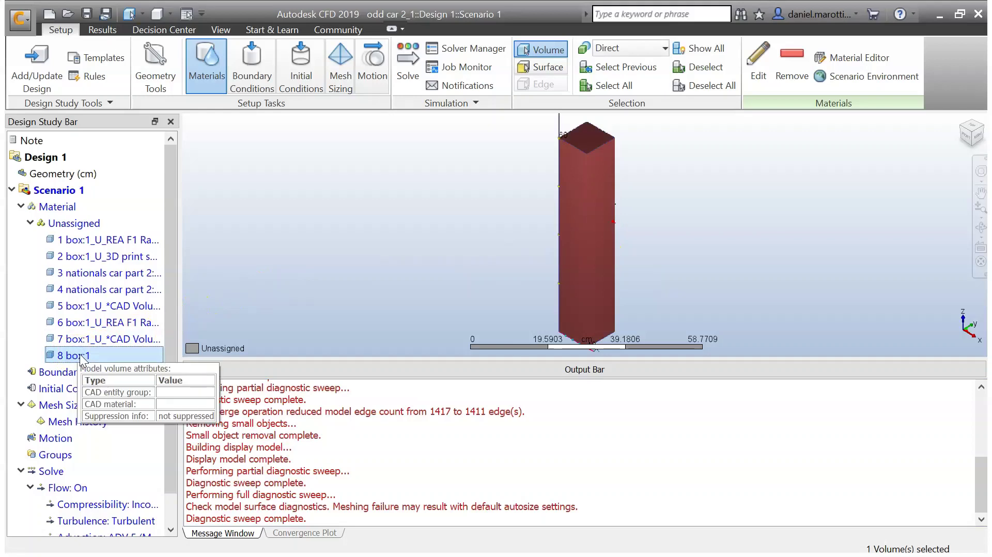
{"action": "right_click", "coordinate": [81, 358]}
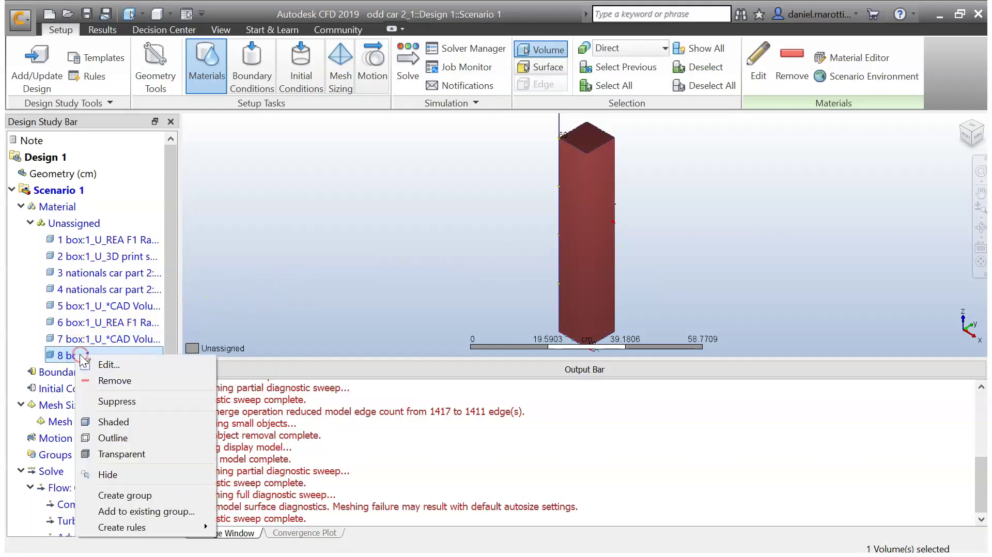
{"action": "left_click", "coordinate": [114, 438]}
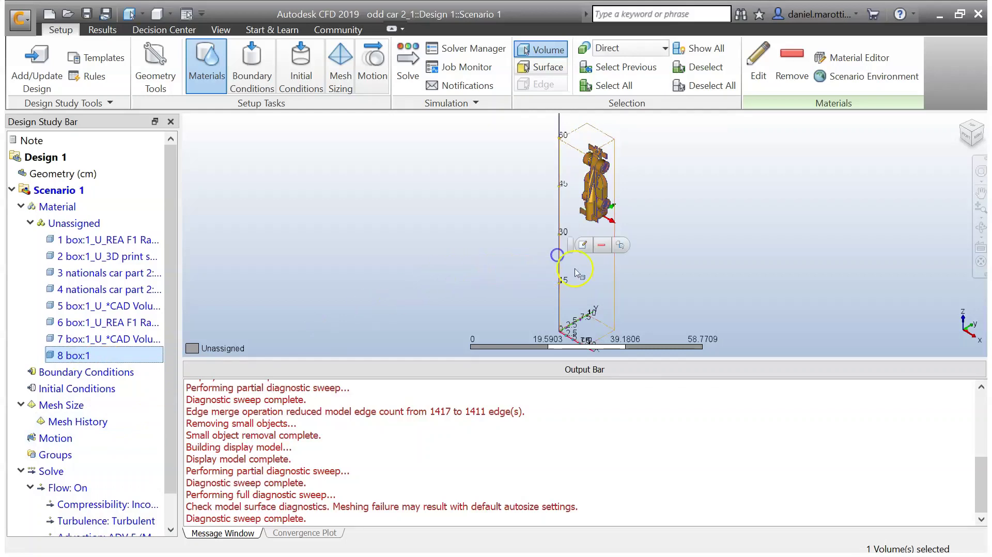
Assign the Air fluid material to the 8 box:1 volume
{"action": "left_click", "coordinate": [599, 204]}
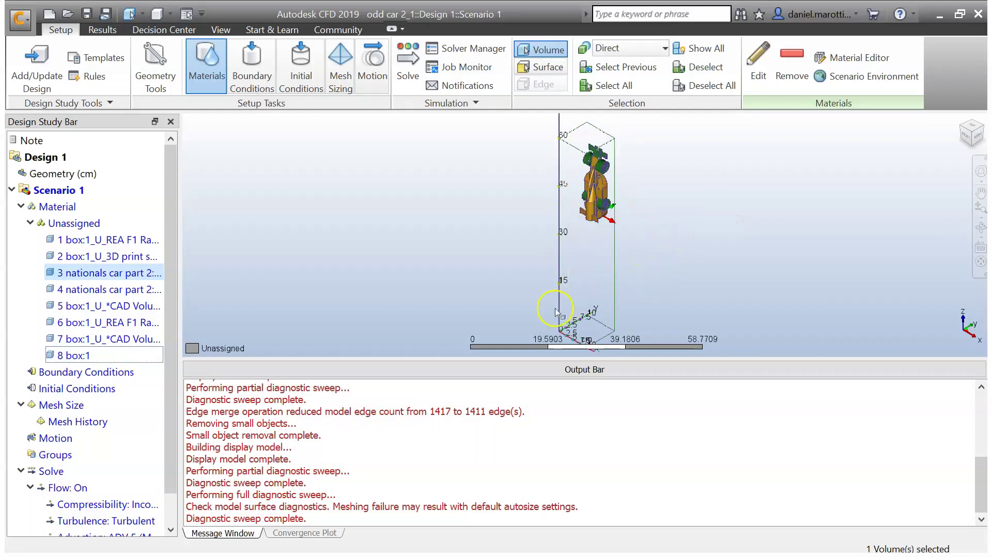
{"action": "left_click", "coordinate": [55, 356]}
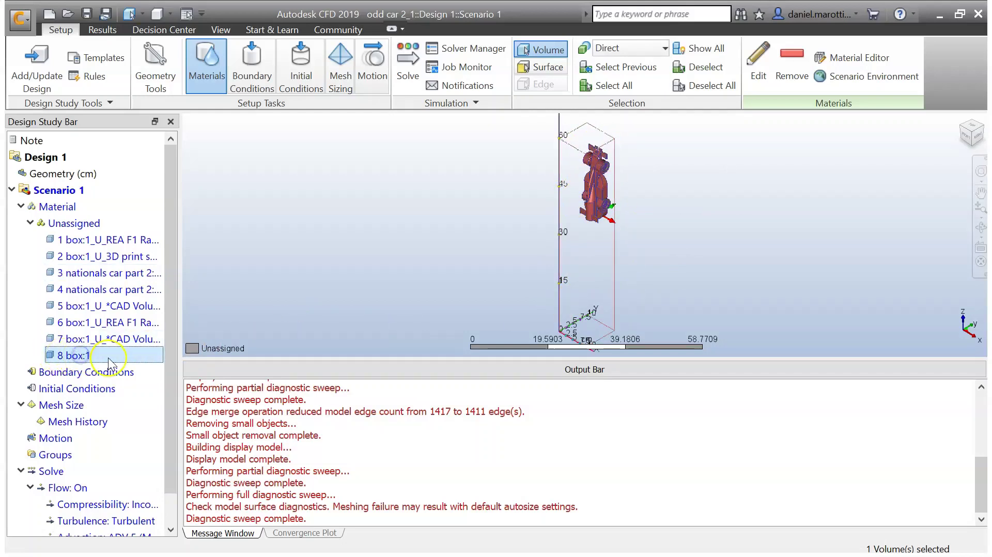
{"action": "mouse_move", "coordinate": [97, 360]}
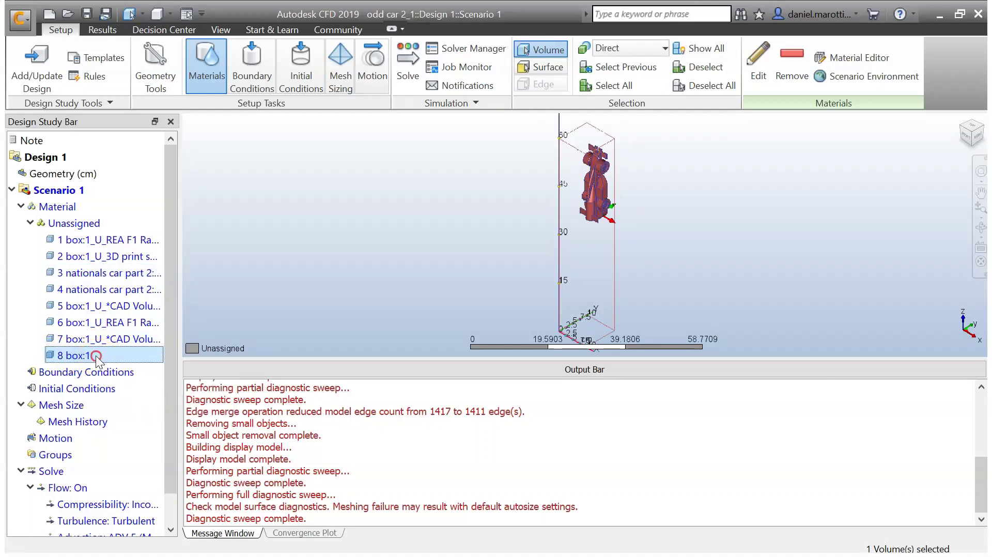
{"action": "right_click", "coordinate": [96, 360]}
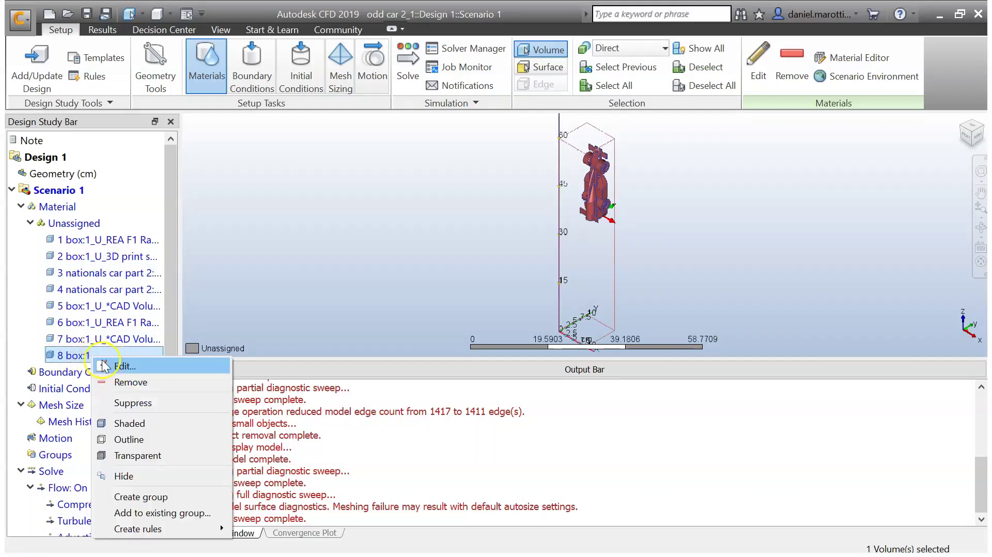
{"action": "left_click", "coordinate": [125, 366]}
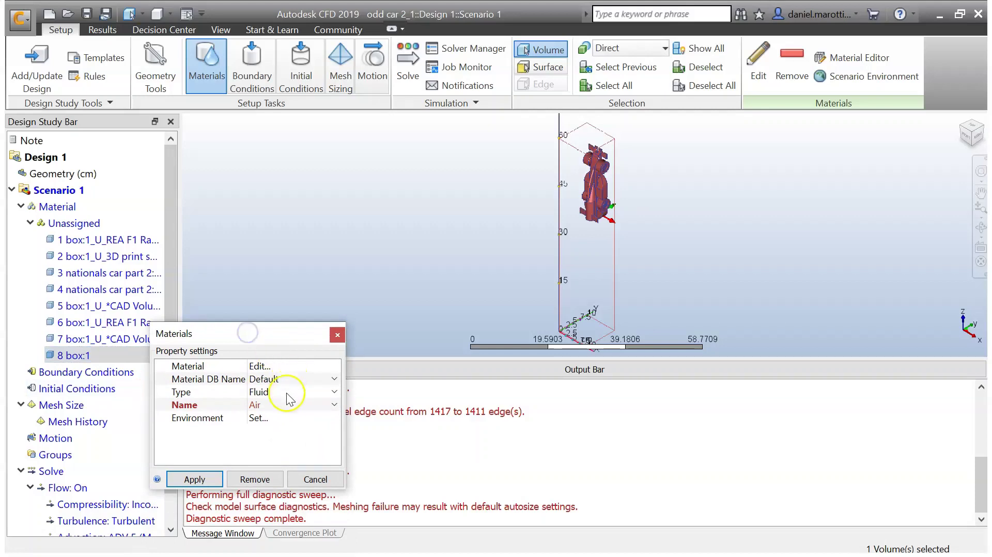
{"action": "left_click", "coordinate": [193, 480]}
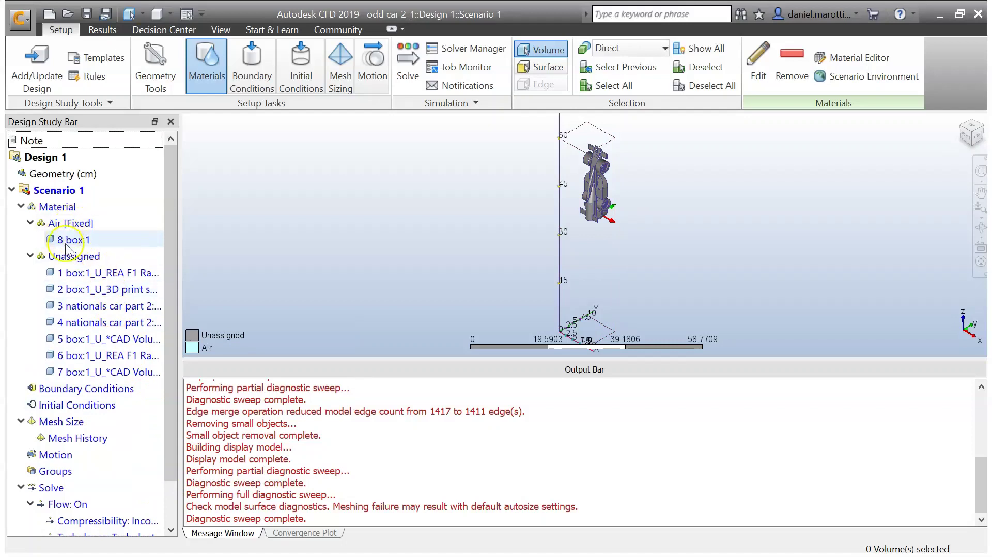
Assign the solid material Wood (Soft) to all remaining unassigned car volumes
{"action": "right_click", "coordinate": [89, 260]}
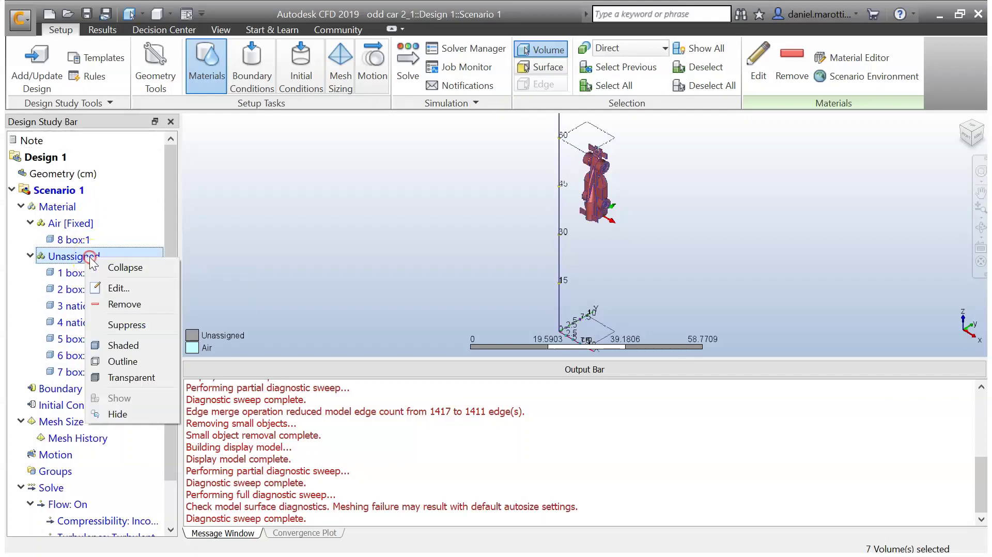
{"action": "left_click", "coordinate": [116, 290]}
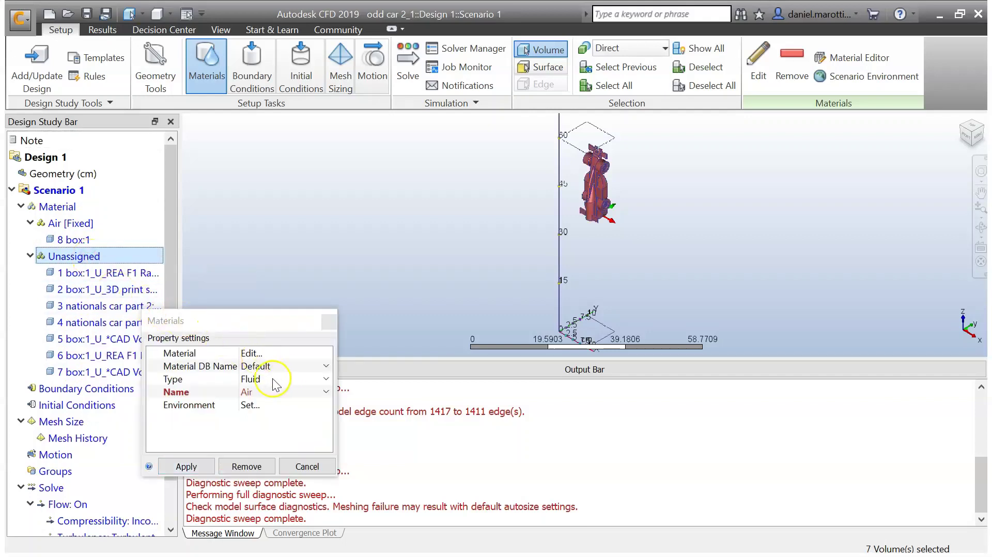
{"action": "left_click", "coordinate": [292, 380]}
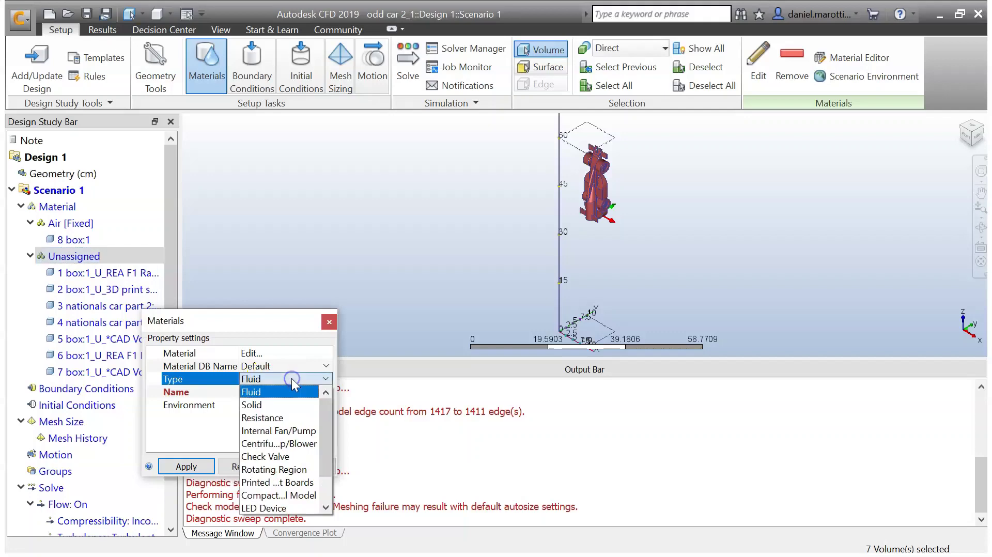
{"action": "left_click", "coordinate": [284, 405]}
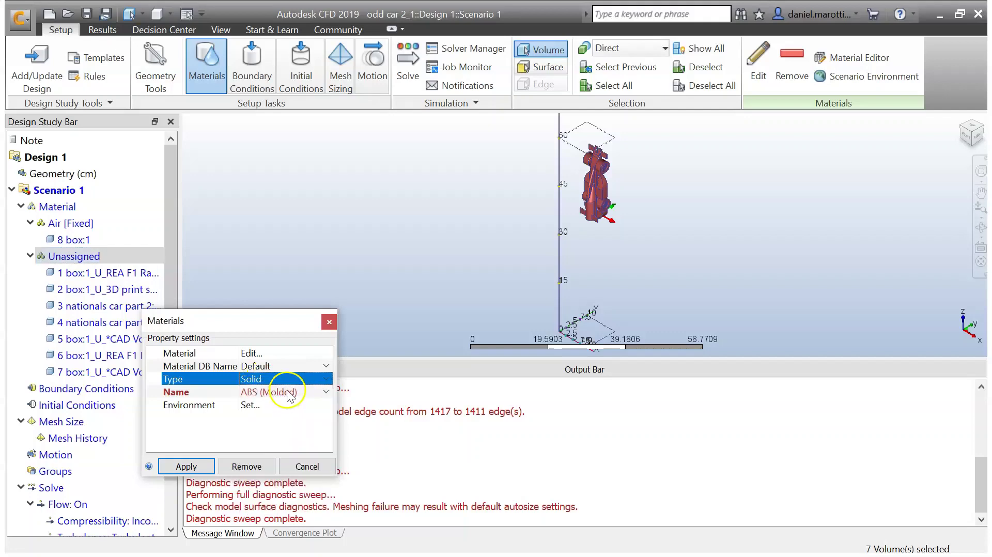
{"action": "left_click", "coordinate": [282, 393]}
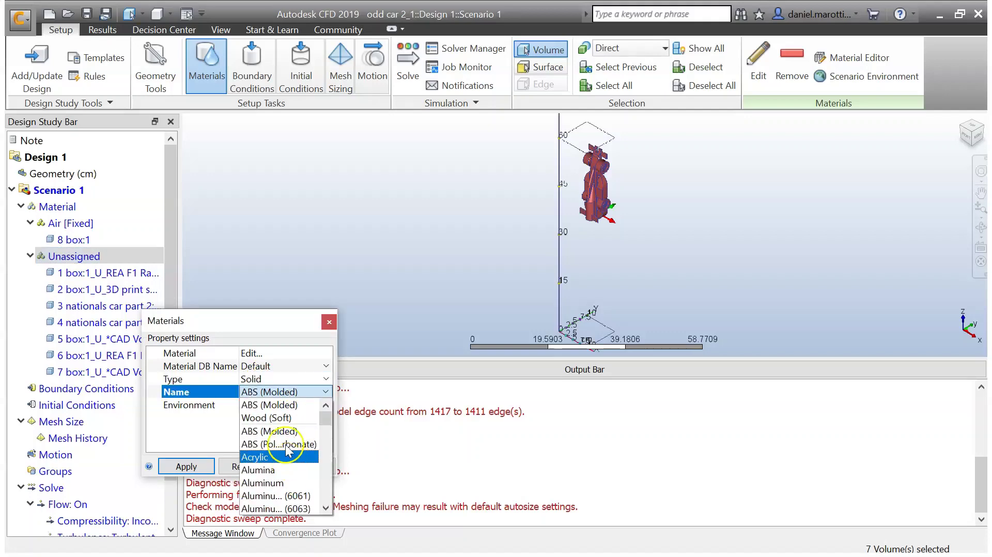
{"action": "left_click", "coordinate": [268, 417]}
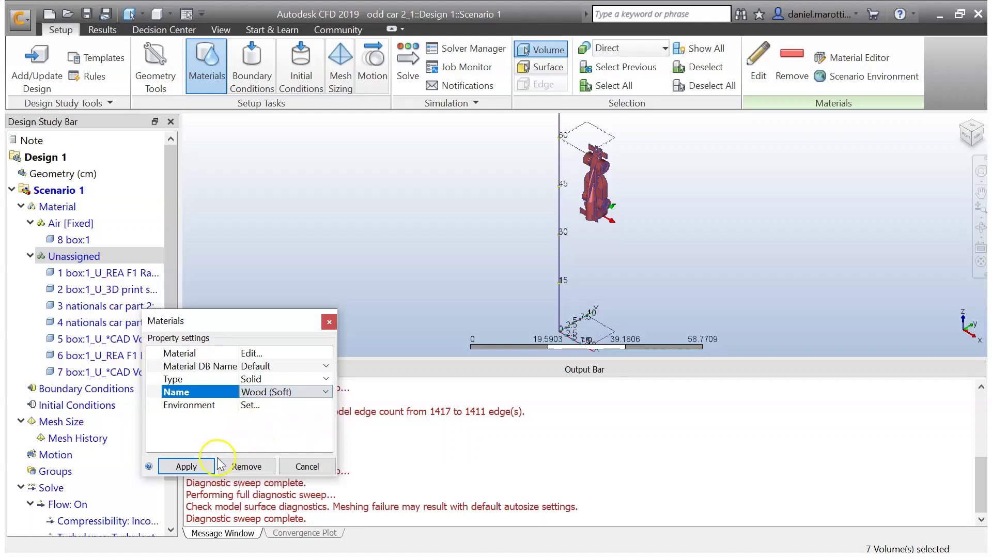
{"action": "left_click", "coordinate": [186, 467]}
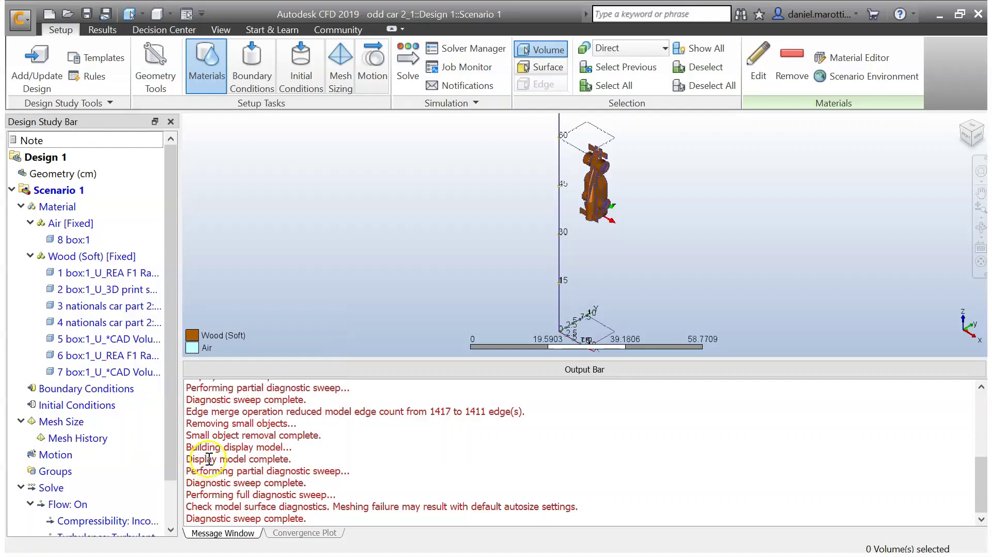
Apply a steady-state normal velocity boundary condition of 20 m/s to the box's upper end face, nearest the car
{"action": "left_click", "coordinate": [246, 67]}
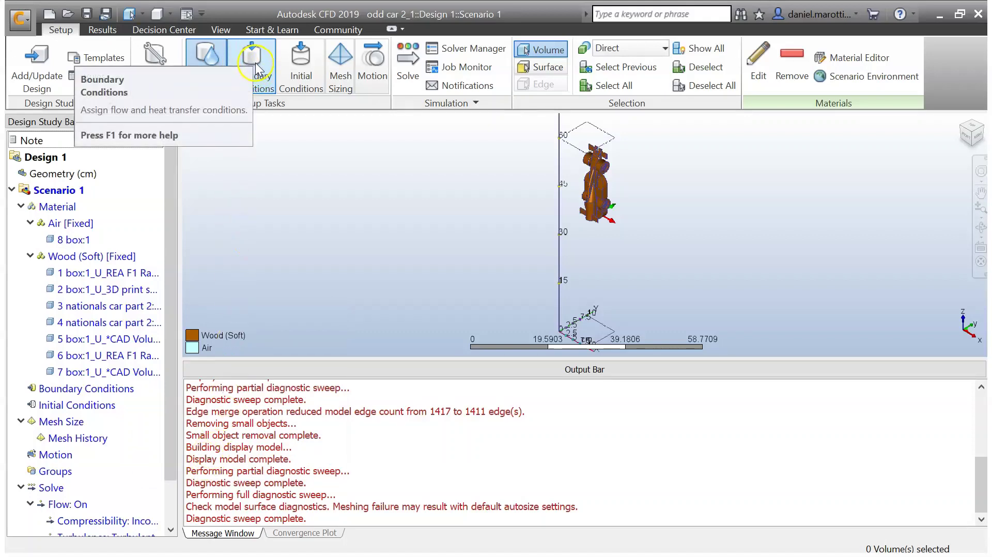
{"action": "left_click", "coordinate": [257, 67]}
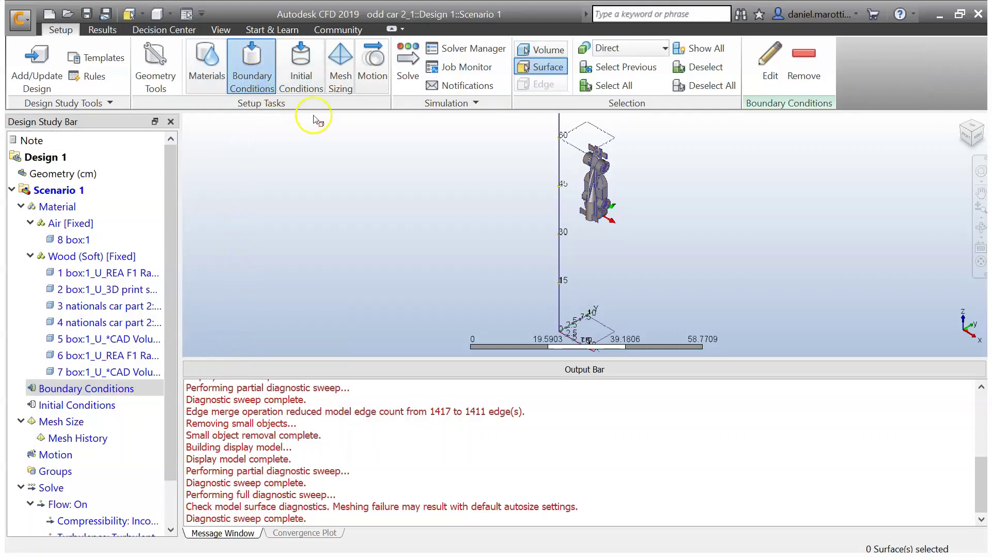
{"action": "left_click", "coordinate": [590, 138]}
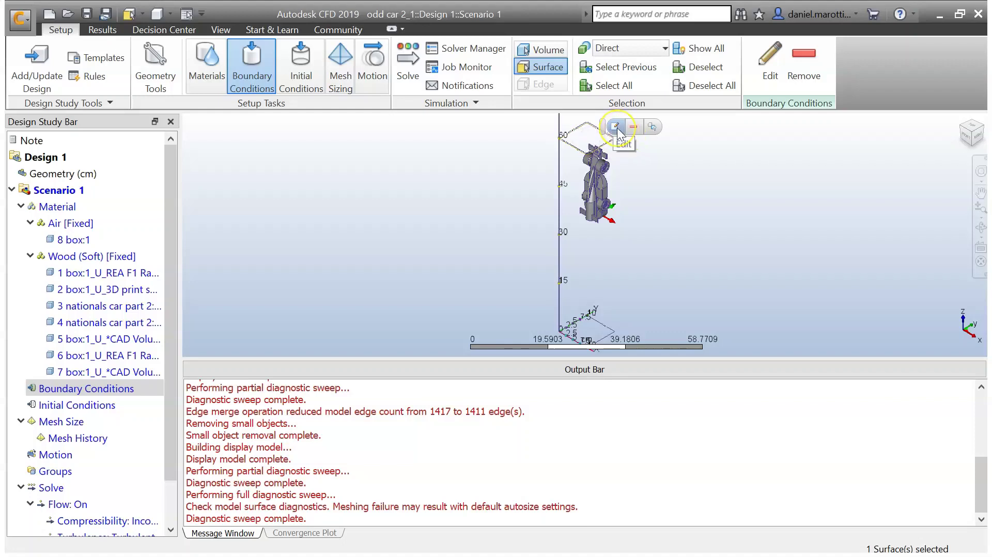
{"action": "left_click", "coordinate": [617, 128]}
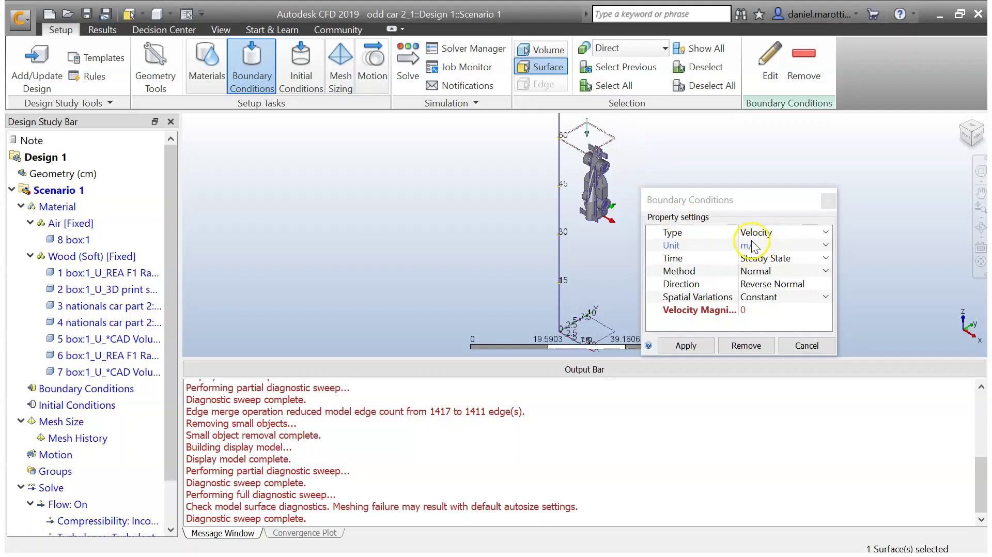
{"action": "left_click", "coordinate": [752, 309]}
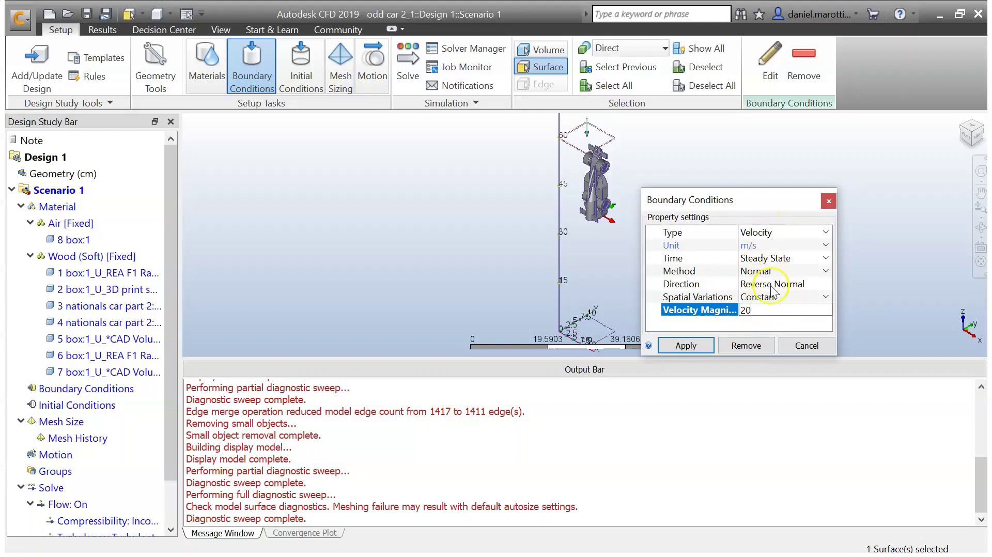
{"action": "left_click", "coordinate": [693, 348]}
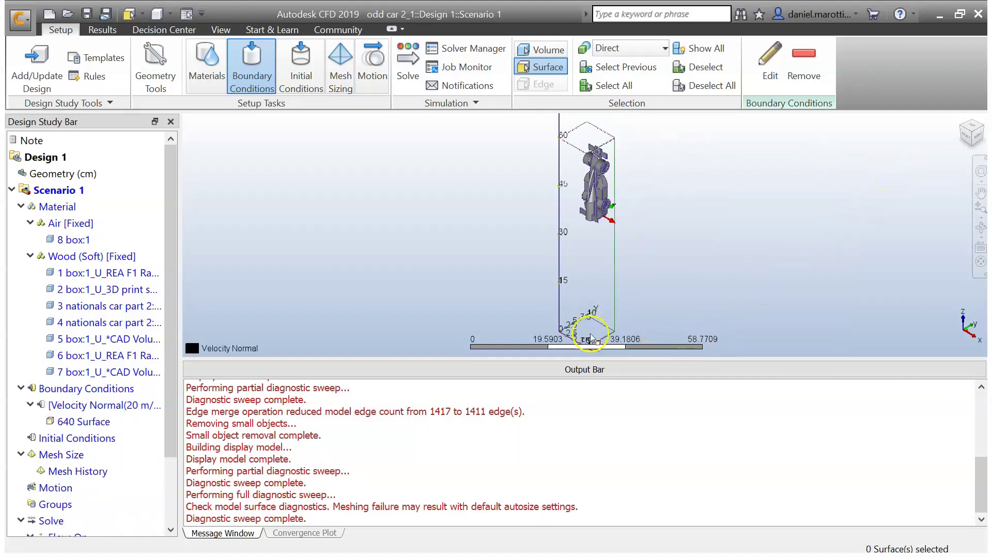
Apply a static gage pressure boundary condition of 0 Pa to the box's lower end face, opposite the velocity inlet
{"action": "left_click", "coordinate": [757, 264]}
{"action": "left_click", "coordinate": [973, 148]}
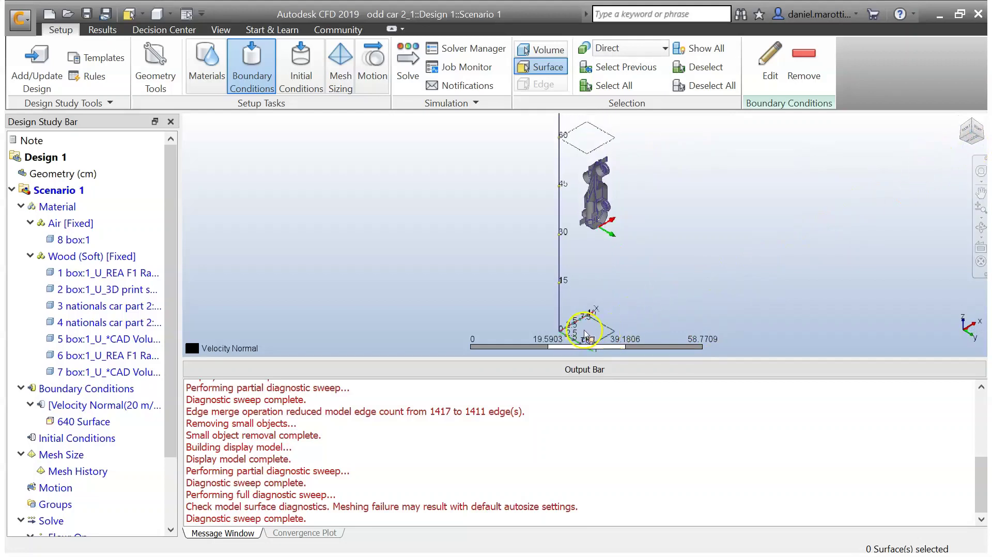
{"action": "left_click", "coordinate": [586, 333]}
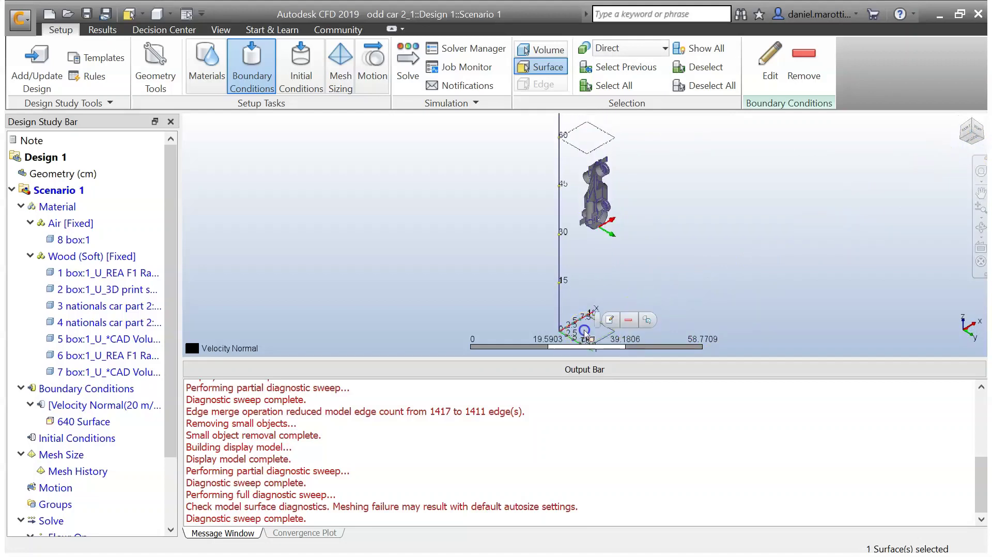
{"action": "left_click", "coordinate": [610, 323]}
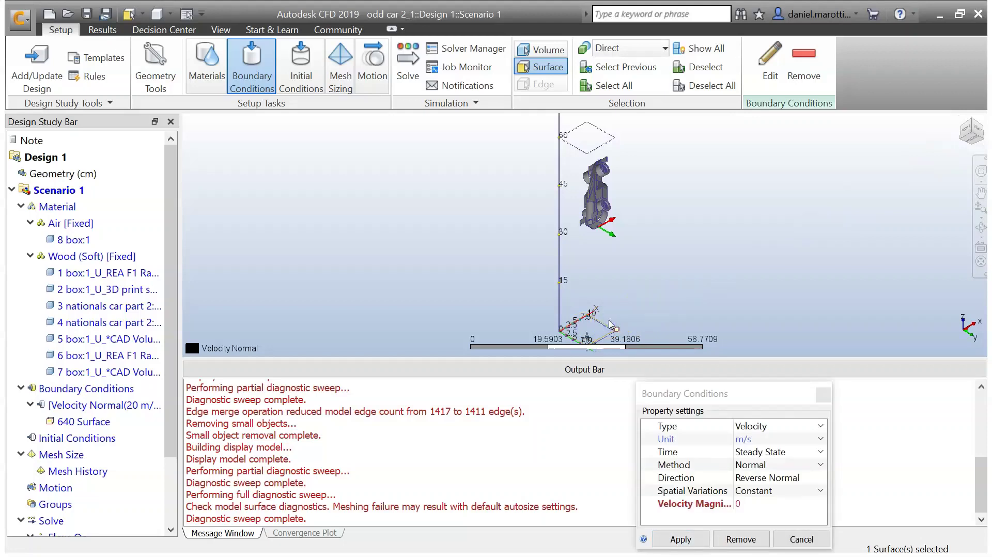
{"action": "left_click", "coordinate": [775, 433]}
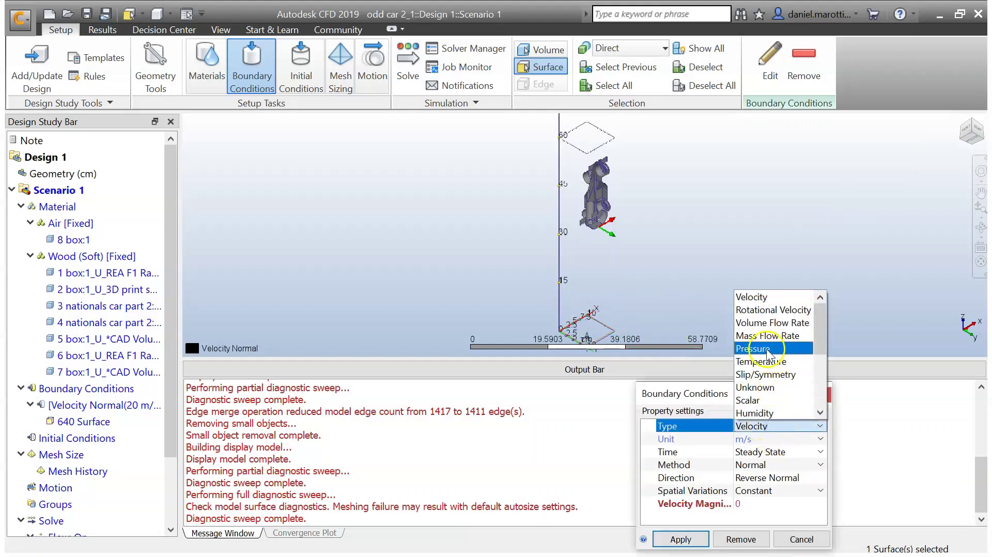
{"action": "left_click", "coordinate": [752, 349]}
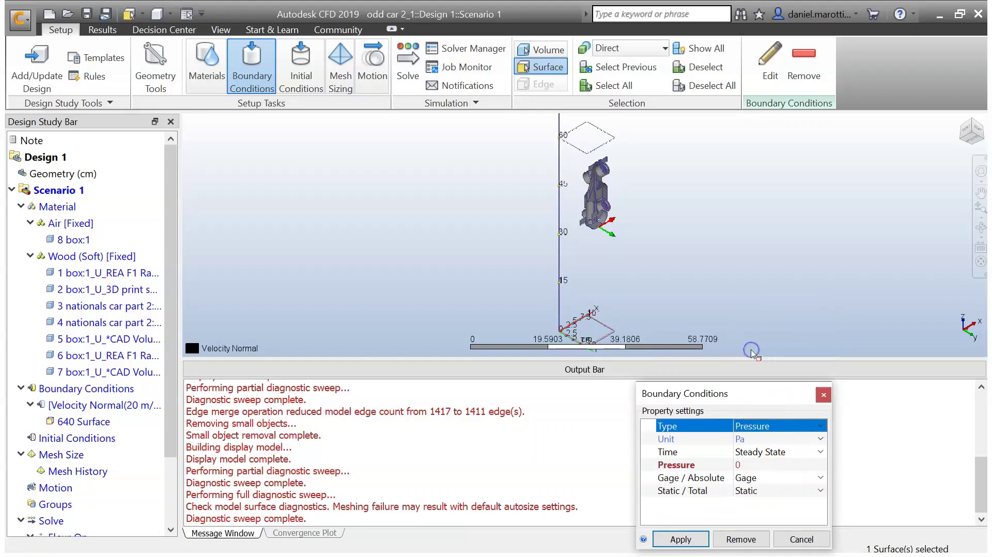
{"action": "left_click", "coordinate": [694, 541]}
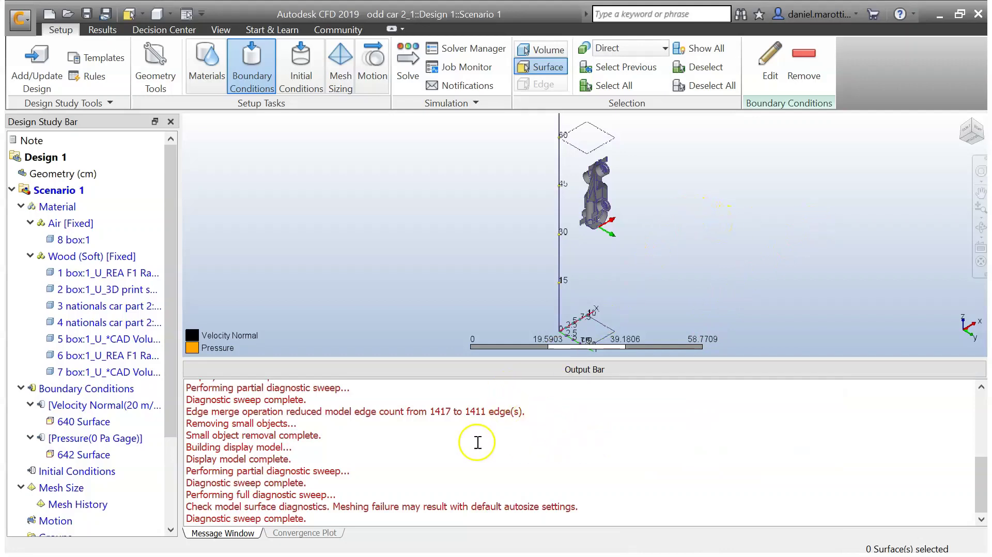
Review the surface diagnostic messages and autosize the mesh for the whole model
{"action": "scroll", "coordinate": [471, 445], "scroll_direction": "up", "scroll_amount": 5}
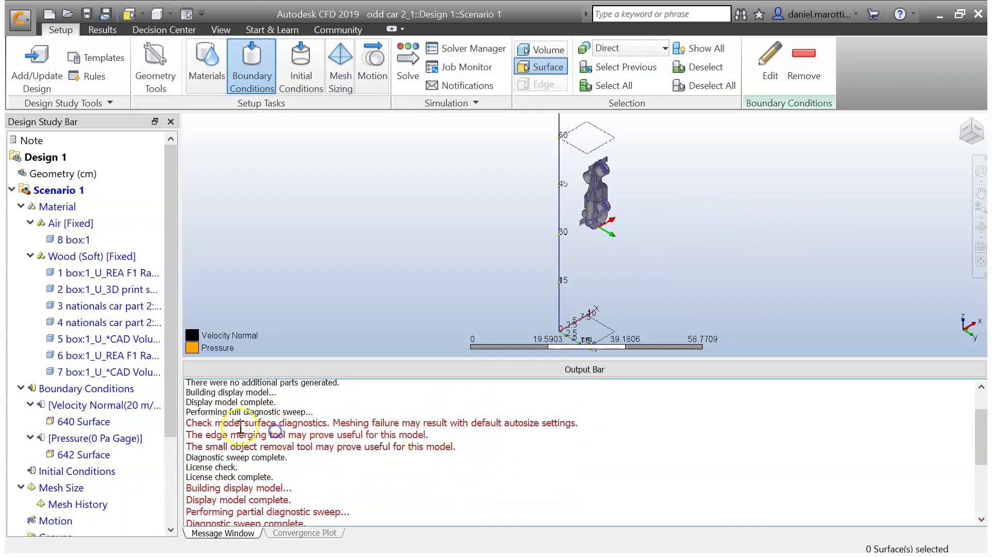
{"action": "left_click_drag", "start_coordinate": [193, 422], "coordinate": [584, 424]}
{"action": "left_click", "coordinate": [583, 424]}
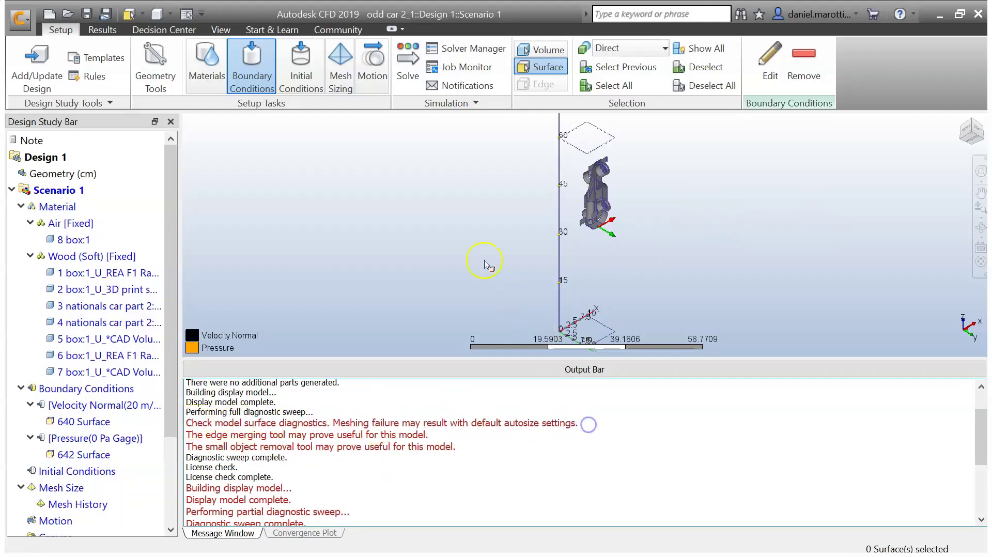
{"action": "left_click", "coordinate": [339, 72]}
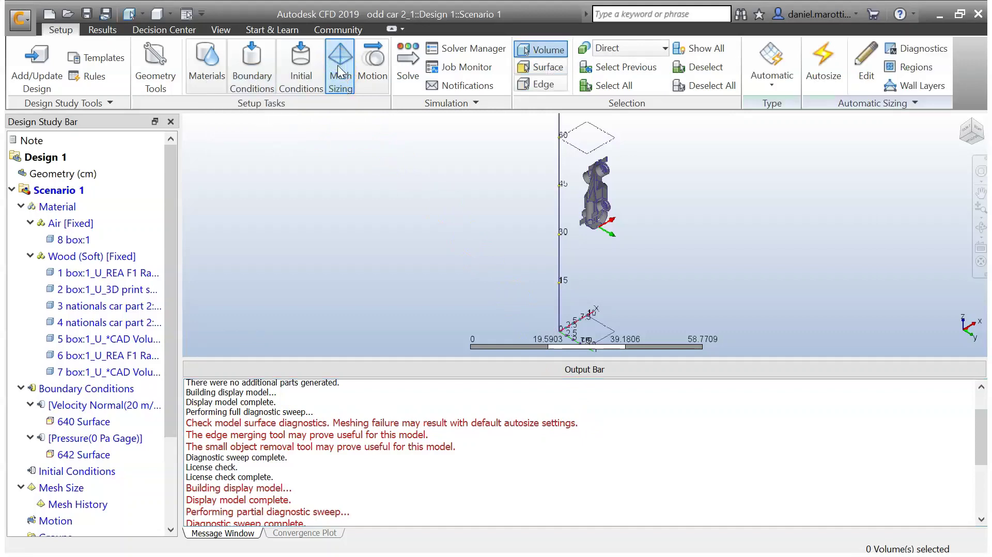
{"action": "left_click", "coordinate": [828, 66]}
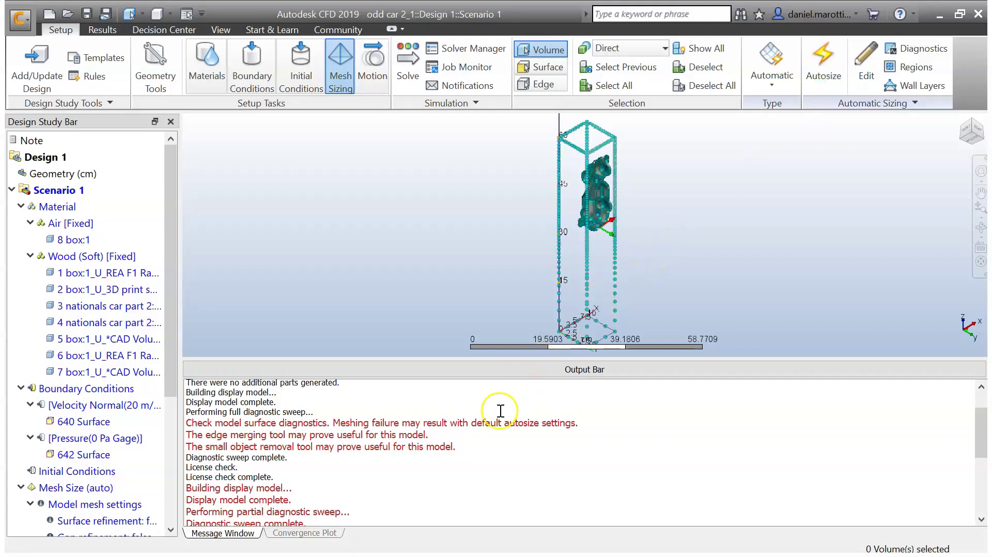
{"action": "scroll", "coordinate": [500, 411], "scroll_direction": "down", "scroll_amount": 5}
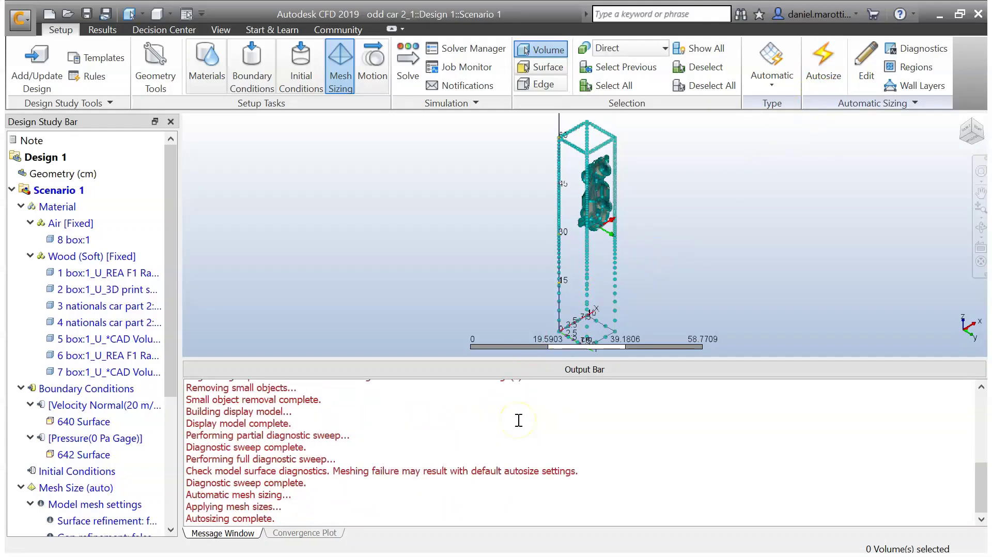
Solve the scenario in steady state with the CLOUD solver for 100 iterations, accepting the cloud job cost
{"action": "left_click", "coordinate": [411, 61]}
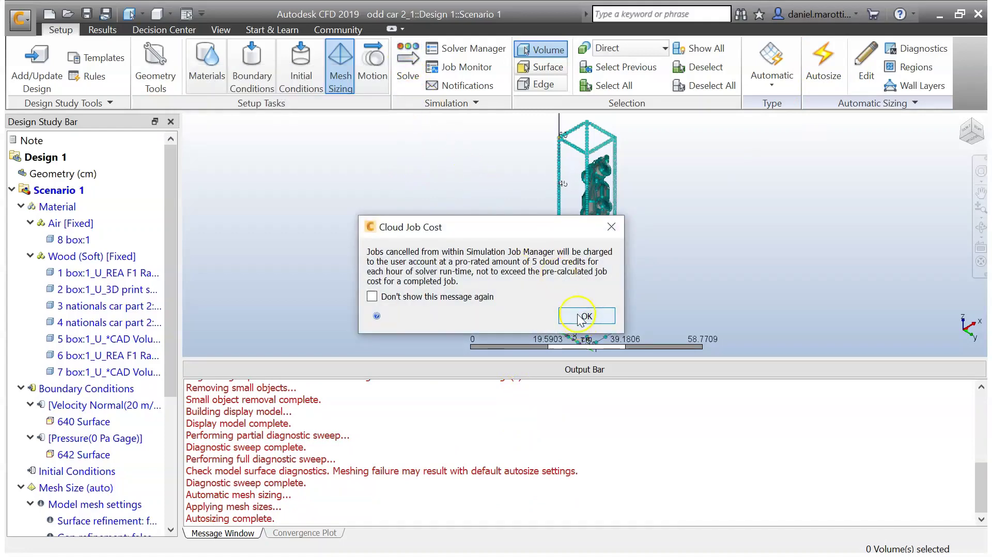
{"action": "left_click", "coordinate": [581, 318]}
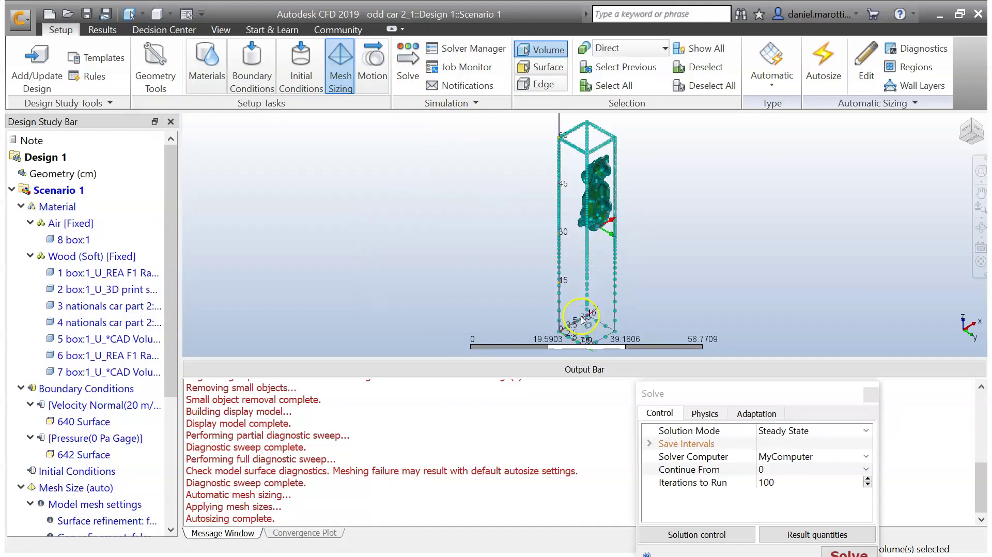
{"action": "left_click", "coordinate": [776, 461]}
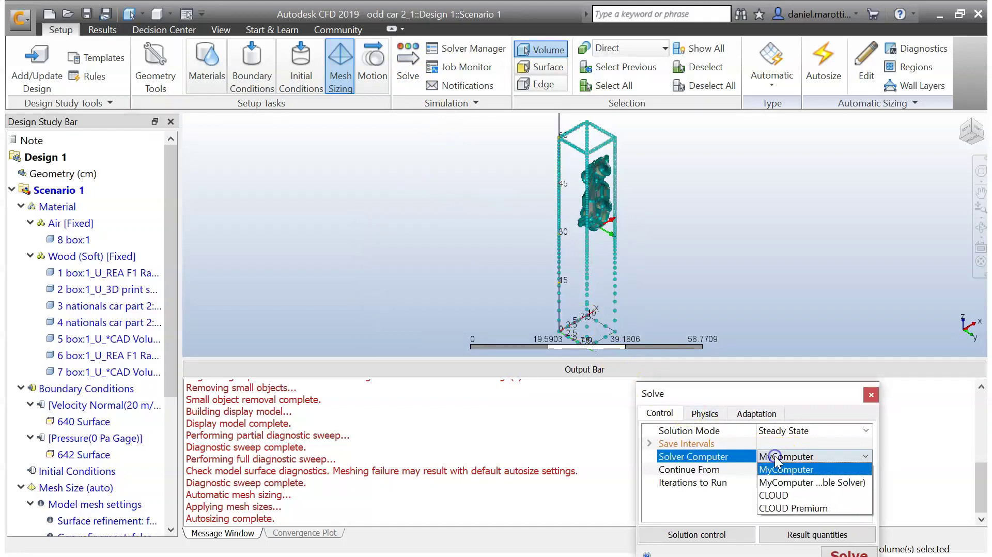
{"action": "left_click", "coordinate": [773, 496]}
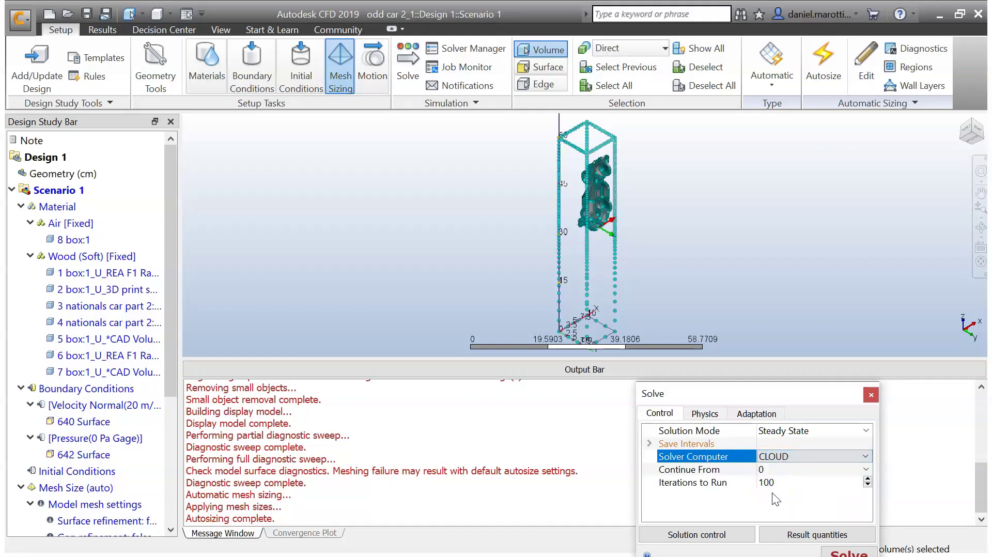
{"action": "left_click_drag", "start_coordinate": [762, 384], "coordinate": [796, 267]}
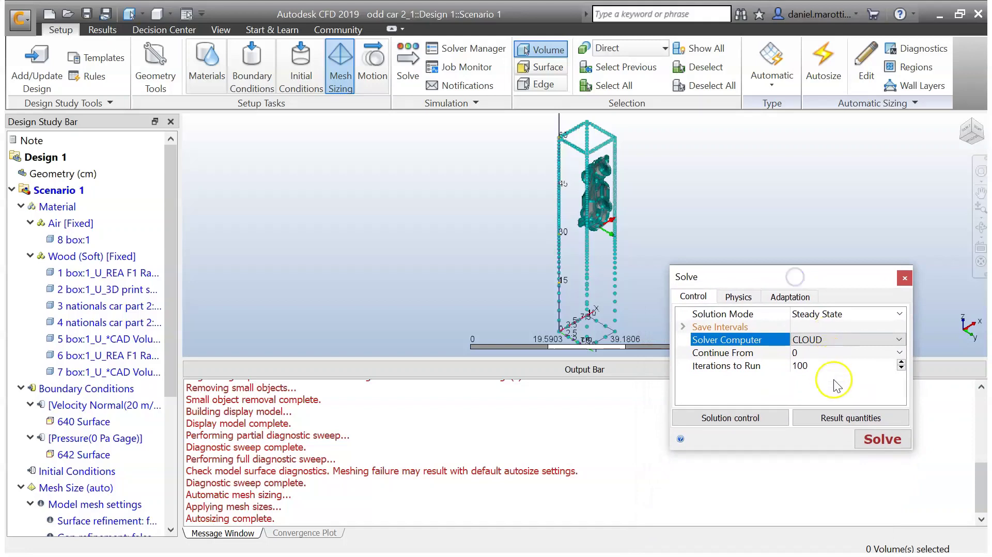
{"action": "left_click", "coordinate": [882, 440]}
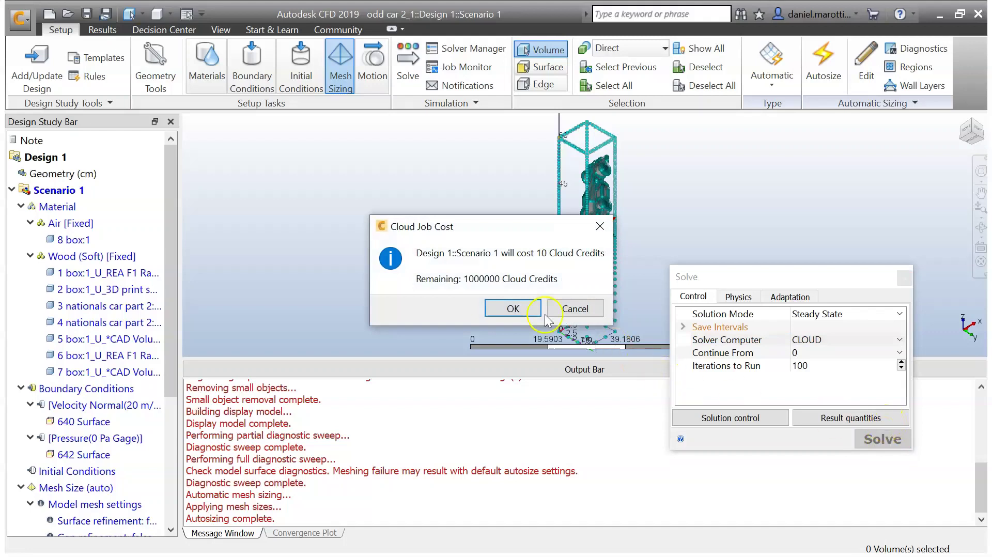
{"action": "left_click", "coordinate": [517, 308]}
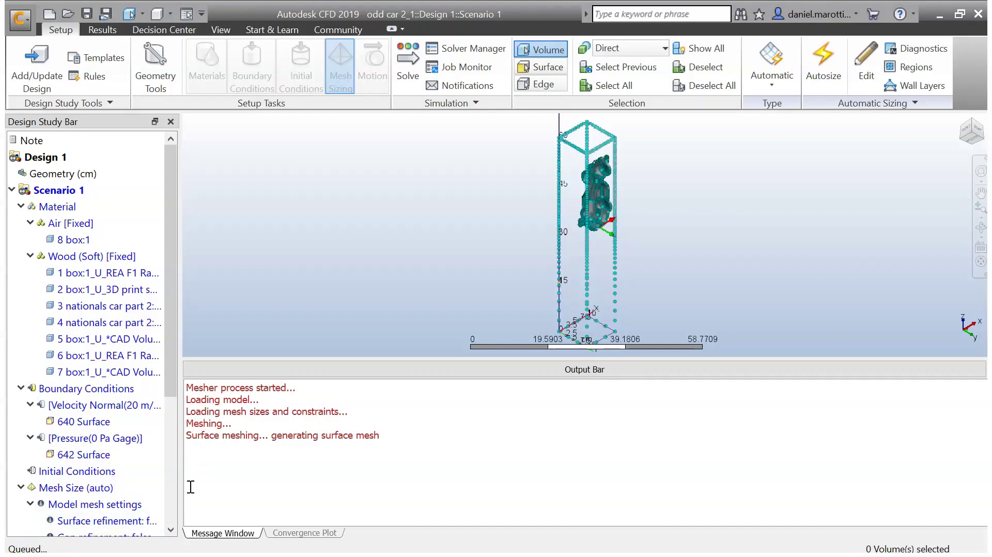
{"action": "left_click", "coordinate": [188, 390]}
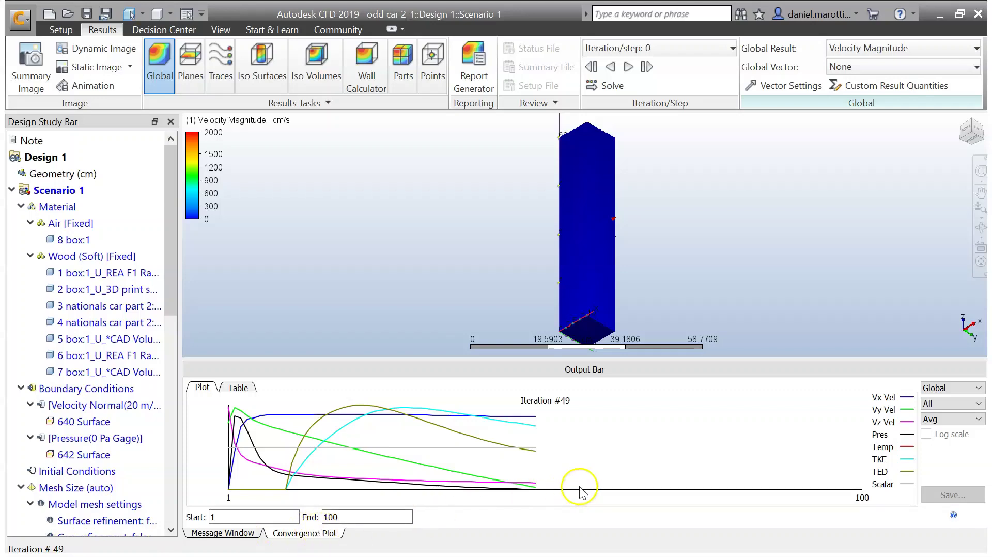
Examine the velocity magnitude result on the box from an angle that shows its inlet end face and long sides
{"action": "scroll", "coordinate": [654, 281], "scroll_direction": "down", "scroll_amount": 2}
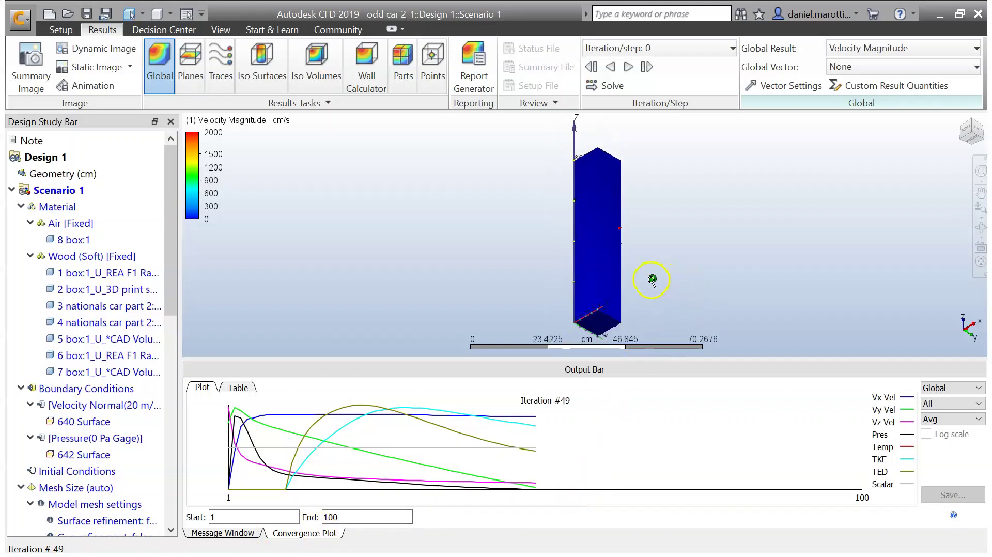
{"action": "left_click_drag", "start_coordinate": [981, 132], "coordinate": [922, 144]}
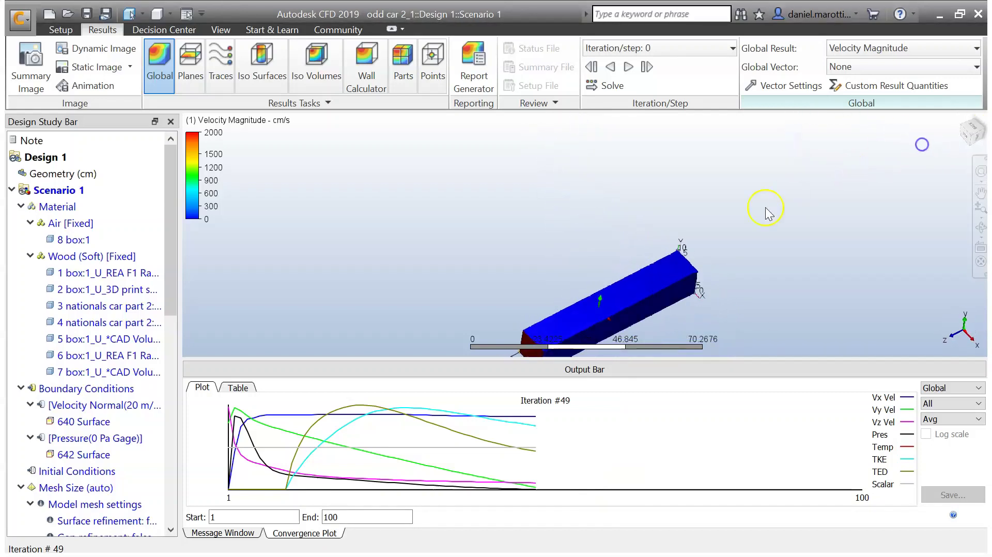
{"action": "scroll", "coordinate": [754, 207], "scroll_direction": "down", "scroll_amount": 2}
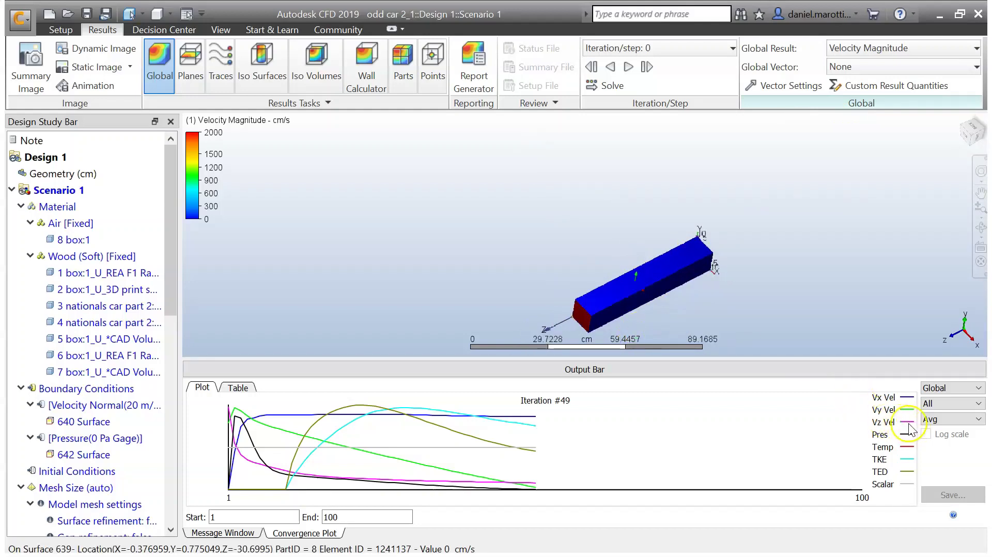
{"action": "scroll", "coordinate": [683, 308], "scroll_direction": "up", "scroll_amount": 4}
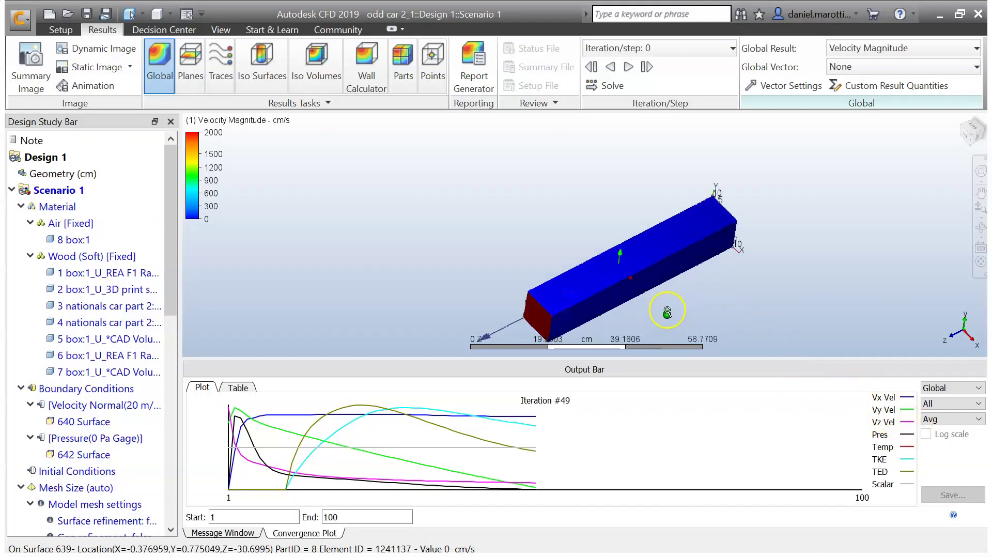